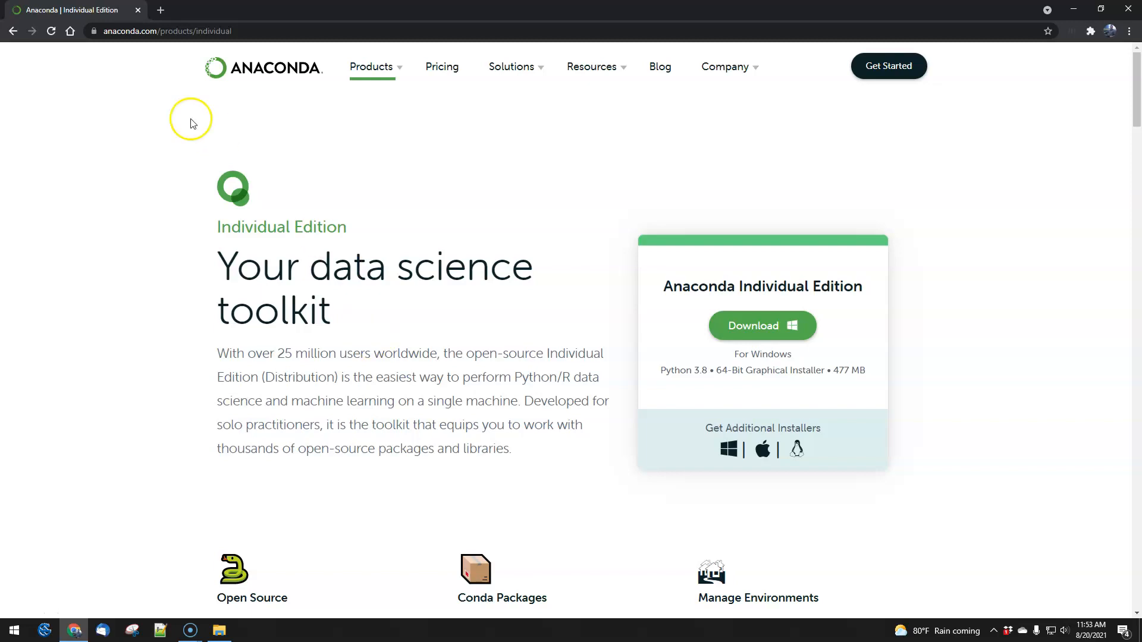
Step: Open Anaconda's Individual Edition page from the "download anaconda" search results, request the Windows installer, and minimise the browser
left_click(11, 30)
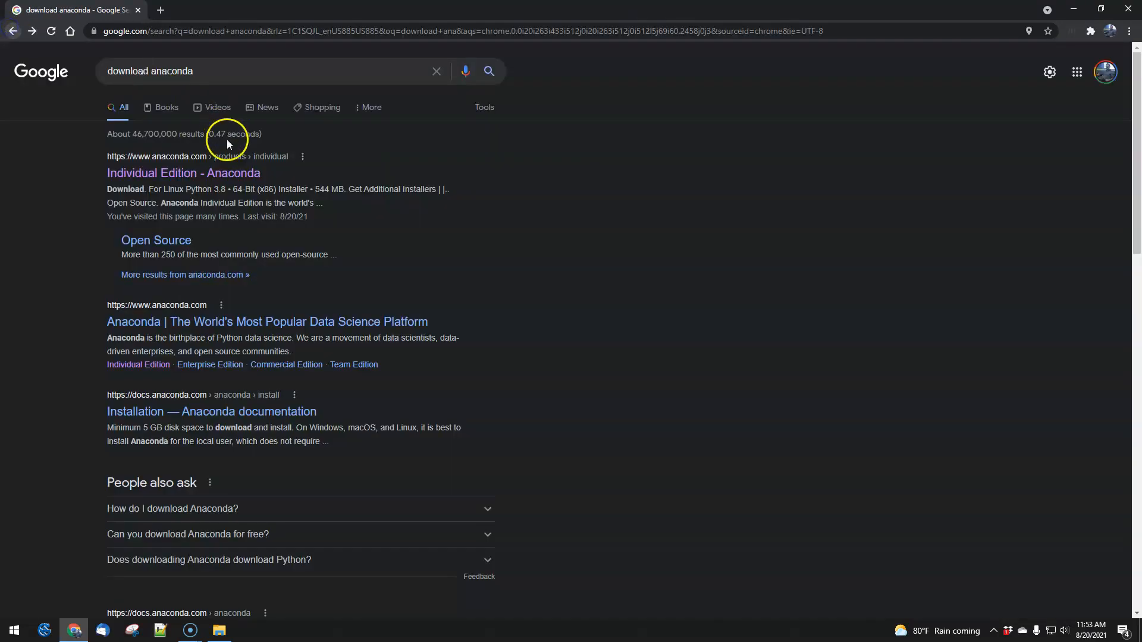
left_click(186, 178)
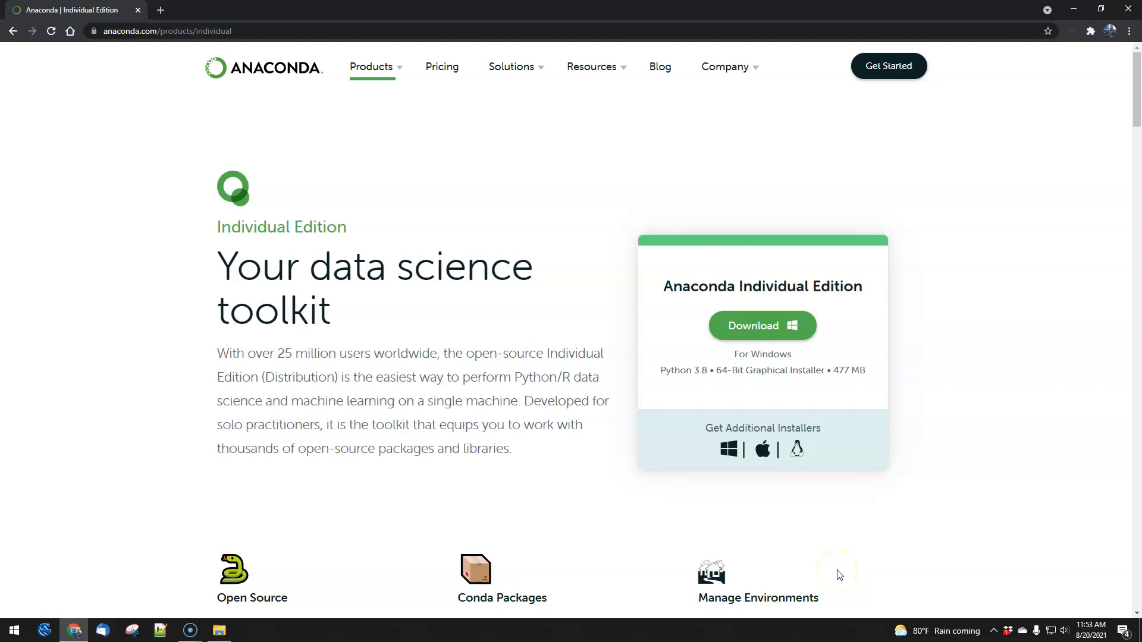
left_click(759, 326)
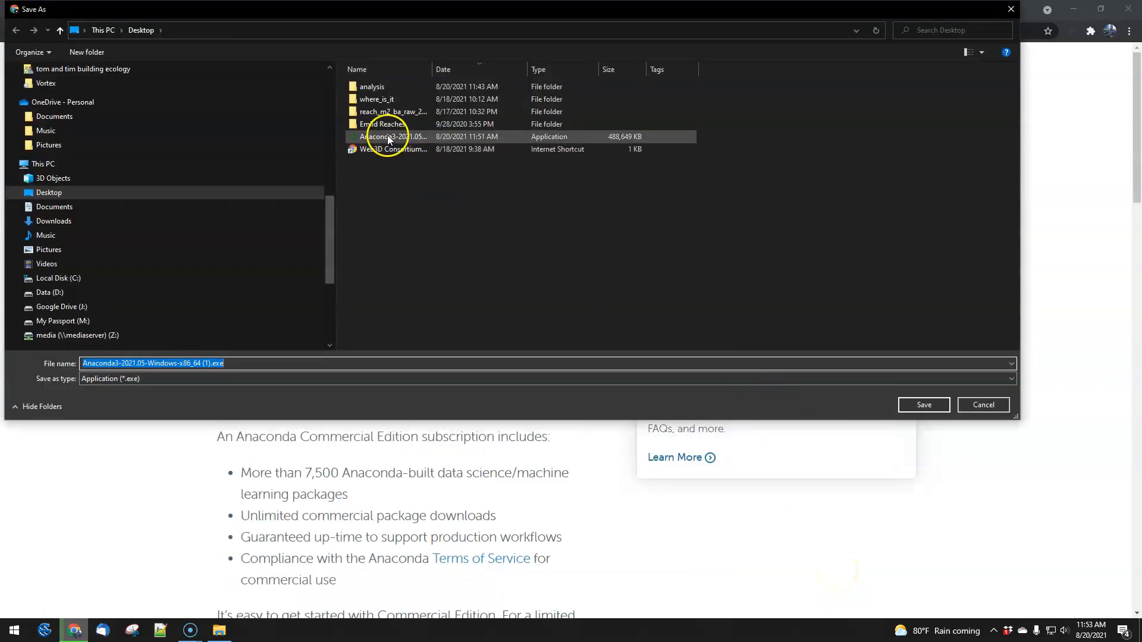
left_click(924, 405)
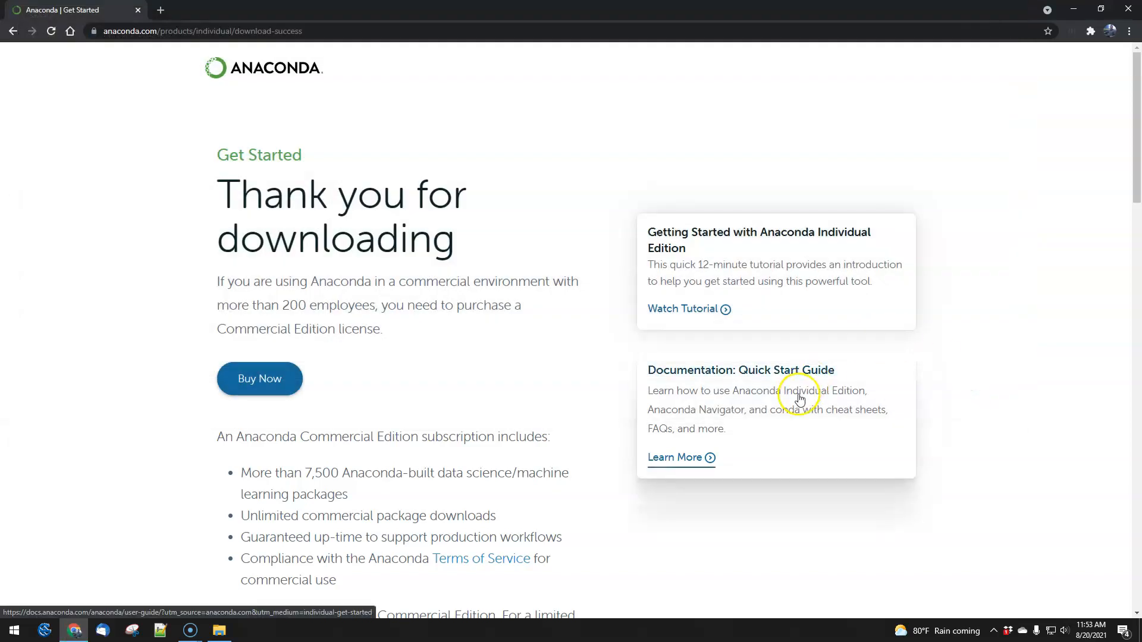
left_click(1070, 11)
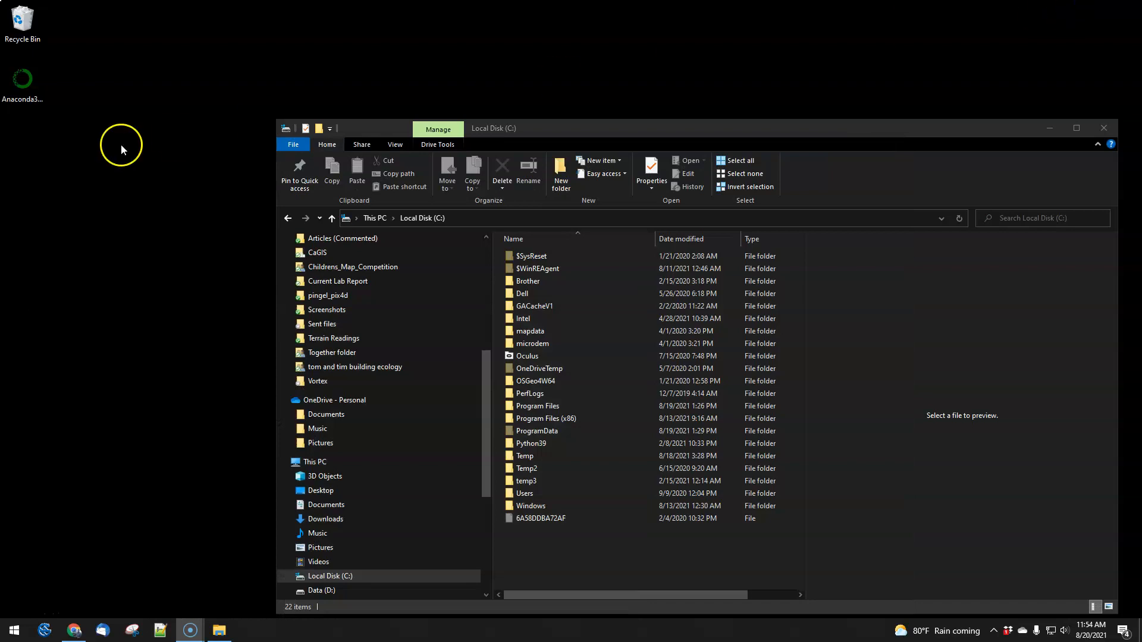
Step: Run the Anaconda3 installer from the desktop and close the Local Disk (C:) window
left_click(33, 116)
double_click(15, 116)
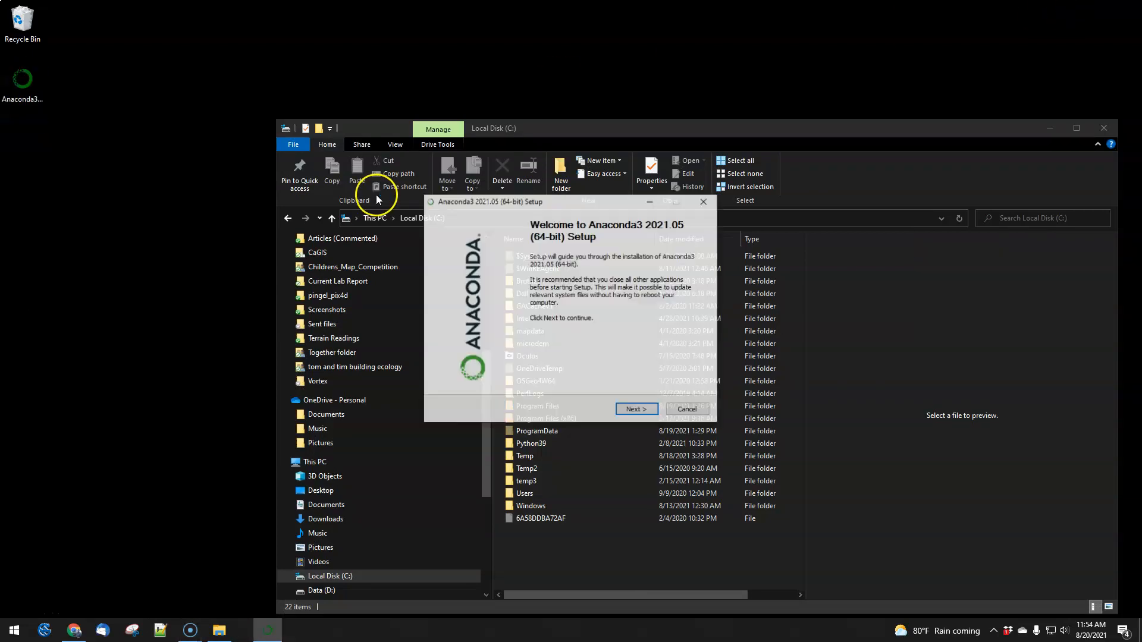
left_click(1111, 131)
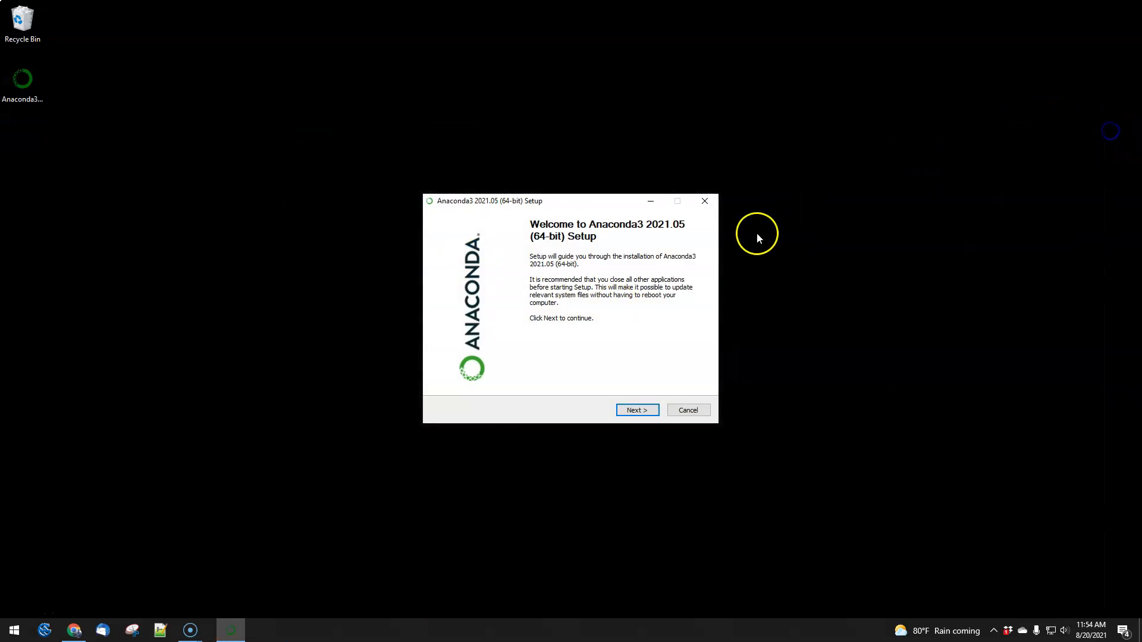
Step: Start the setup, accept the licence agreement, and choose the Just Me (recommended) installation type
left_click(636, 410)
left_click(637, 411)
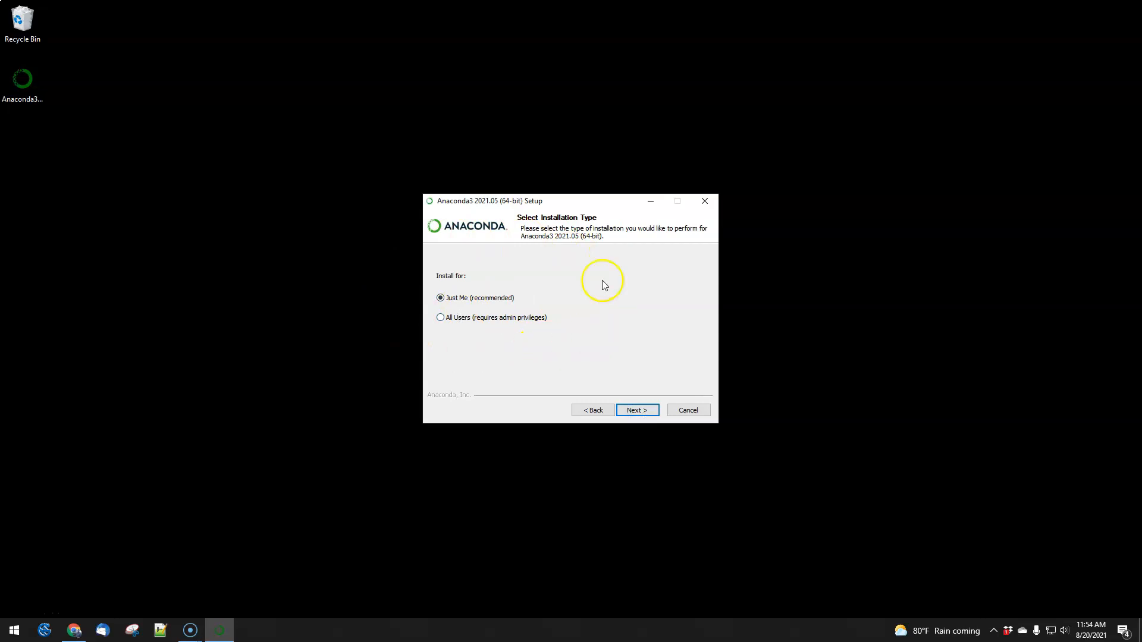
left_click(647, 414)
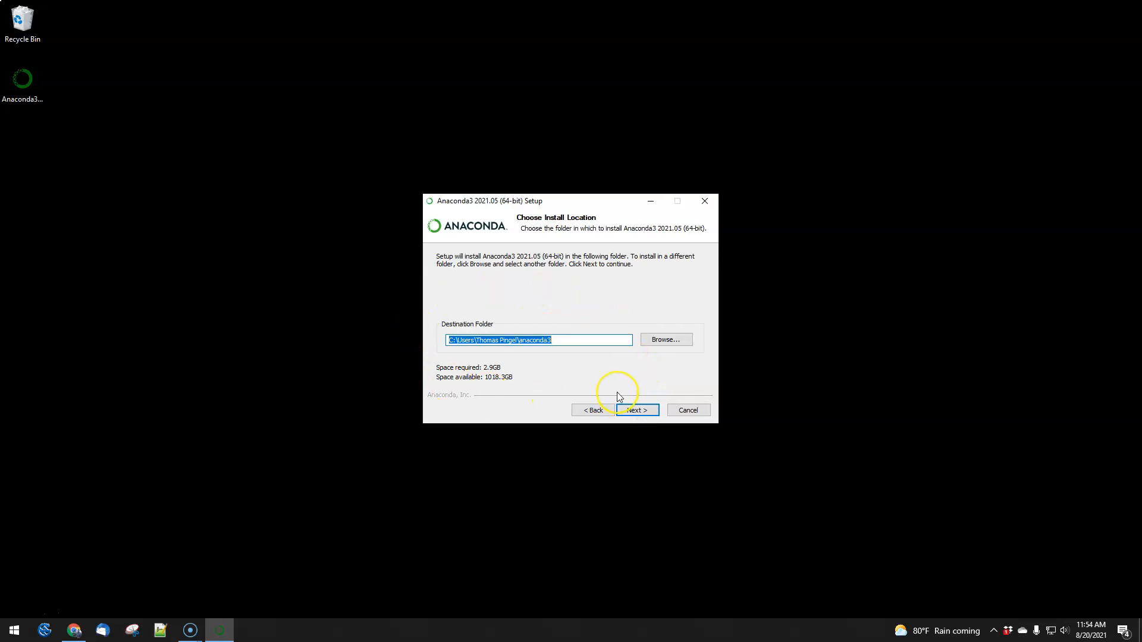
Step: Try to continue the setup with the default destination folder in the user profile, and return to the install location choice
left_click(638, 409)
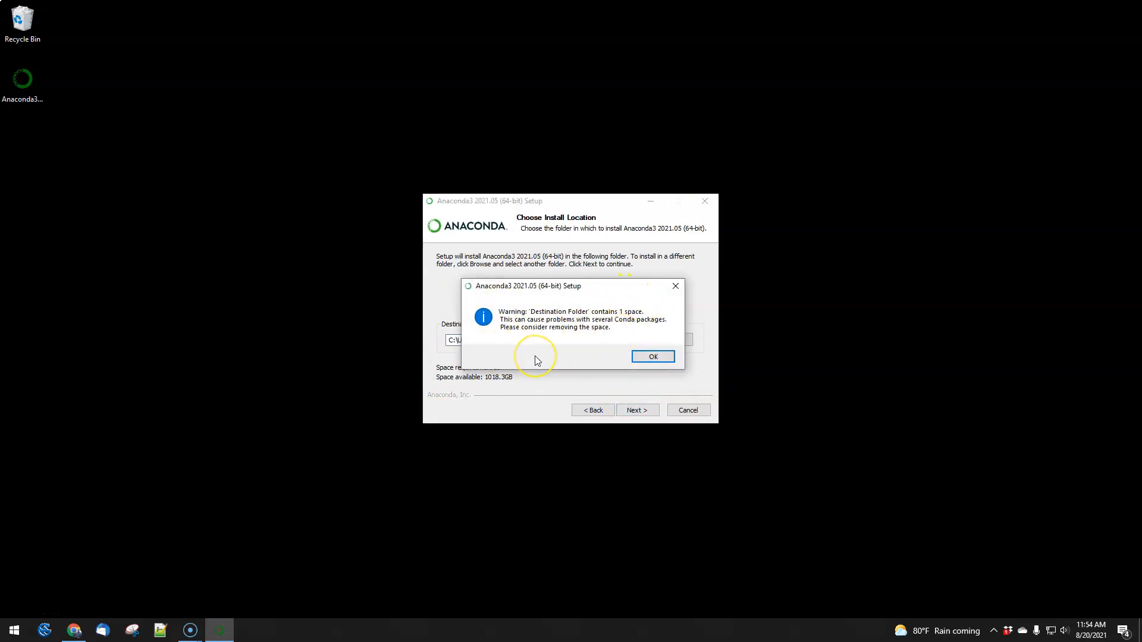
left_click(656, 356)
left_click(585, 406)
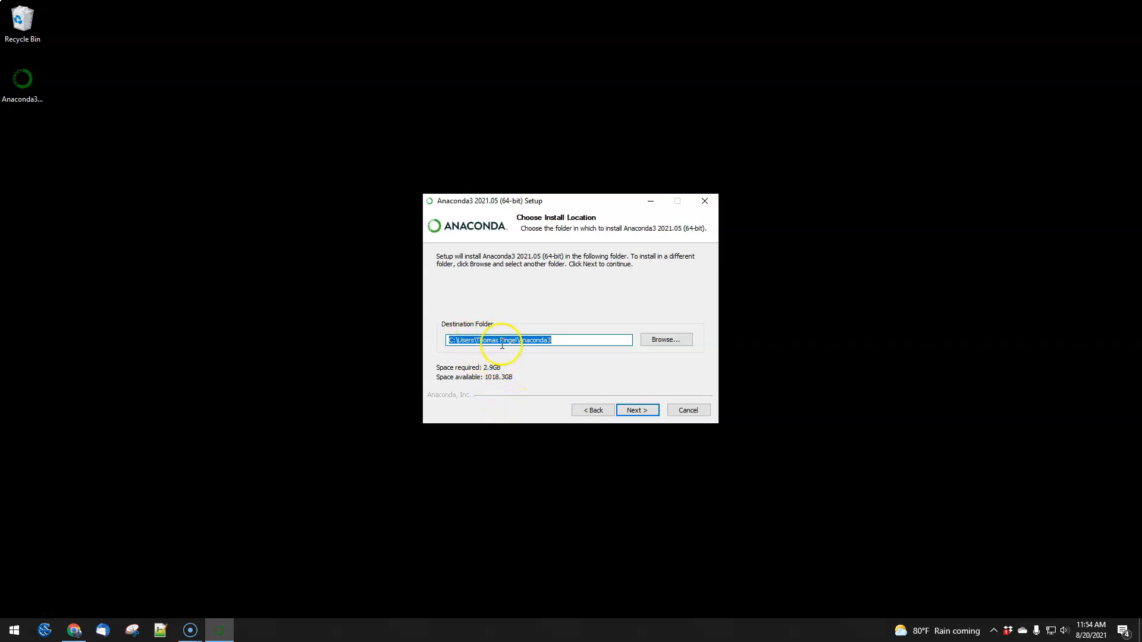
Step: Open the C: drive in File Explorer and create a folder named Anaconda3 in it
right_click(13, 631)
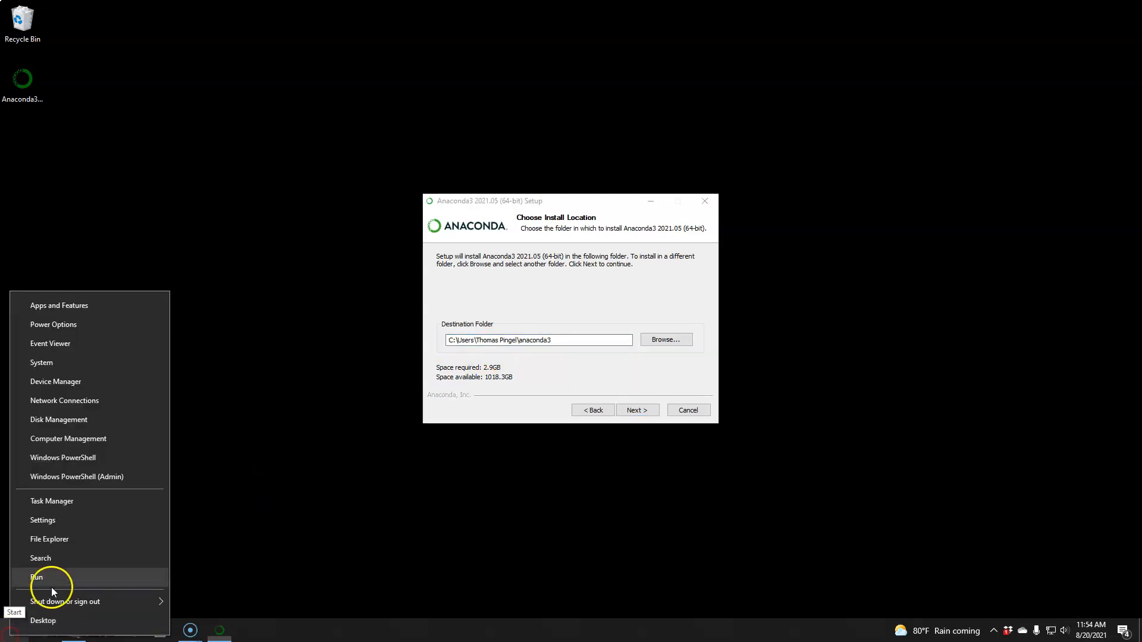
left_click(54, 577)
type("c:\\")
key("Return")
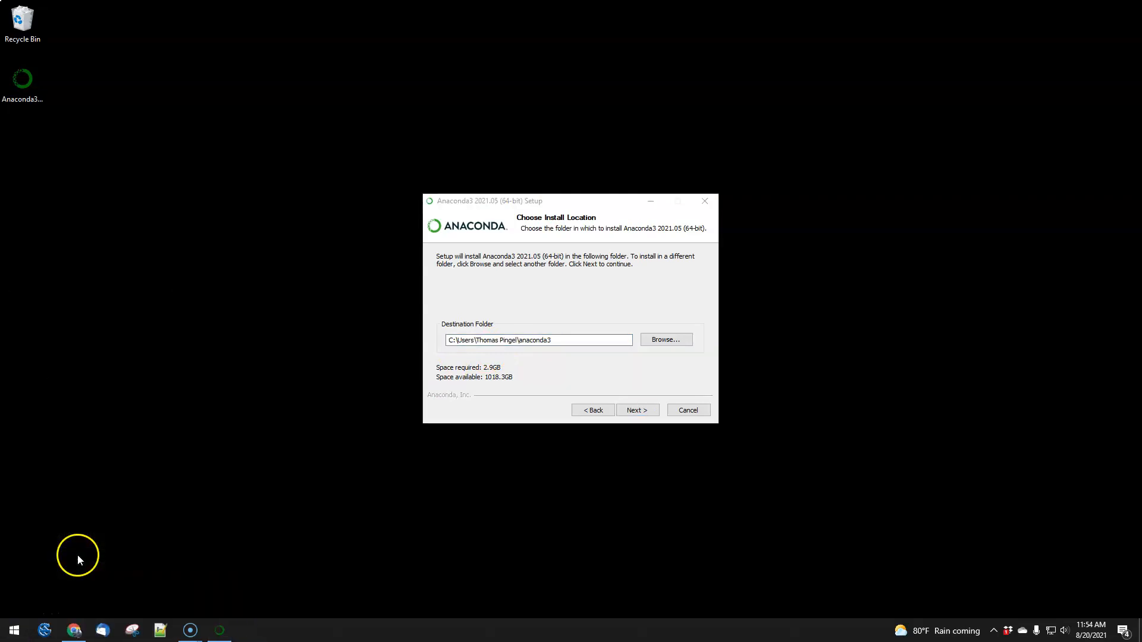
right_click(604, 565)
mouse_move(533, 538)
left_click(624, 540)
type("A")
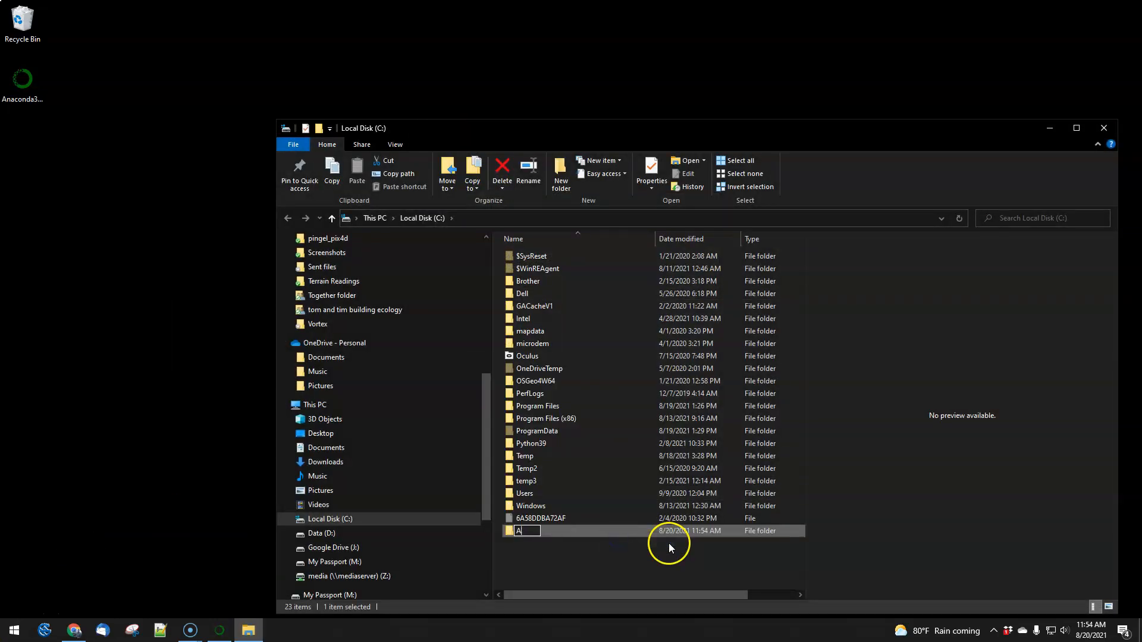
type("naconda3")
key("Return")
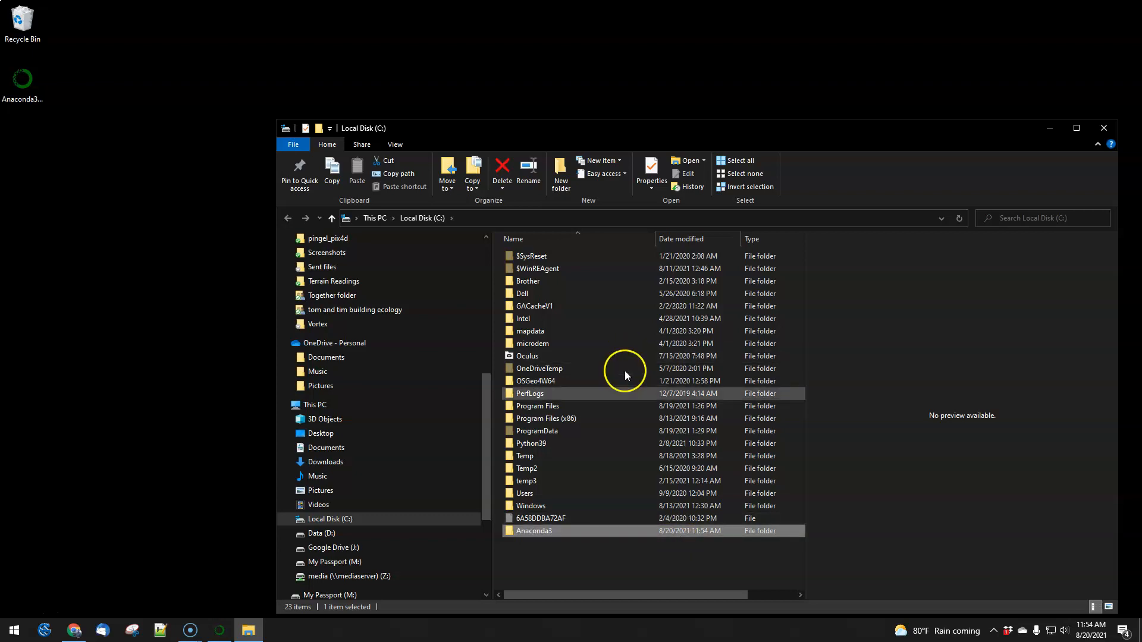
Step: Copy the new folder's path into the setup as destination folder C:\Anaconda3, and continue to the advanced options
left_click_drag(798, 119, 675, 25)
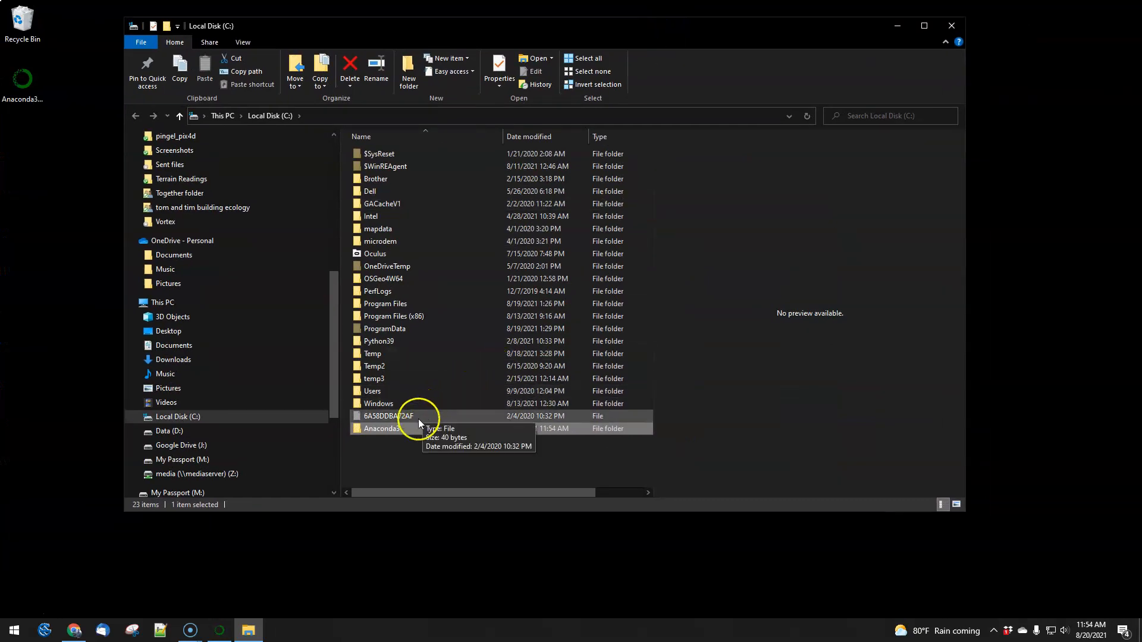
double_click(398, 428)
left_click(371, 116)
key("ctrl+c")
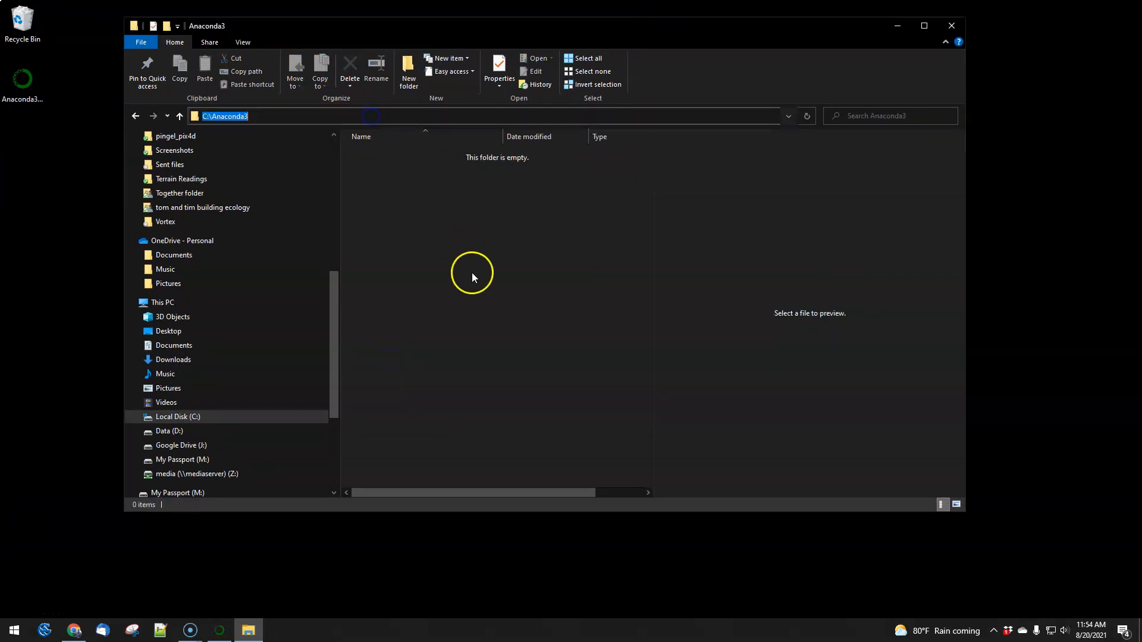
left_click(950, 25)
left_click_drag(578, 337, 437, 339)
key("ctrl+v")
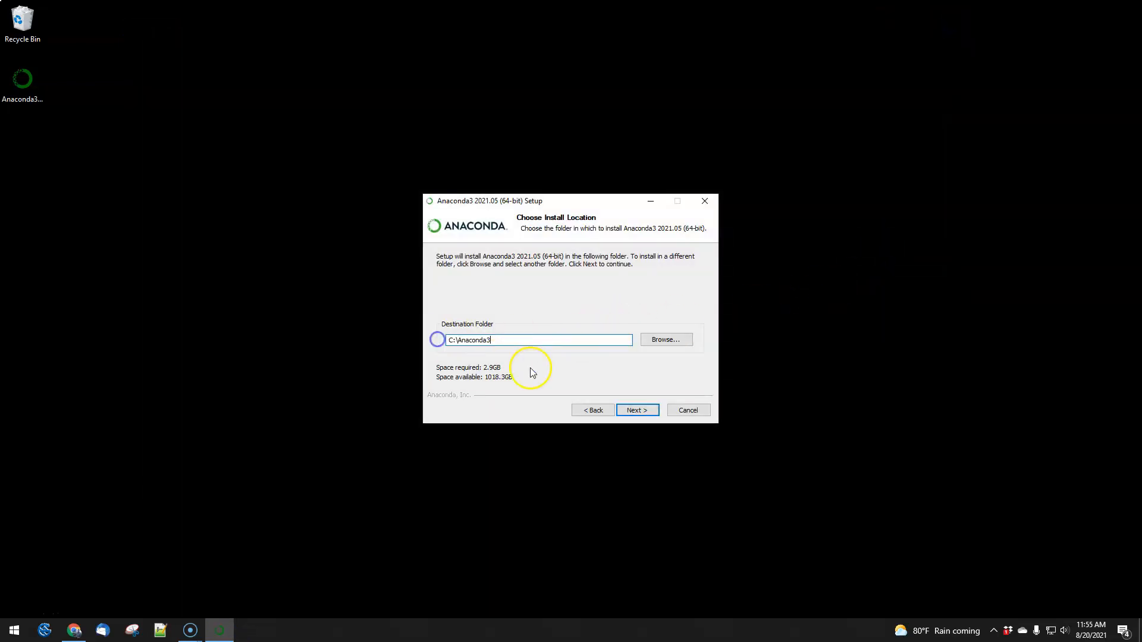
left_click(635, 411)
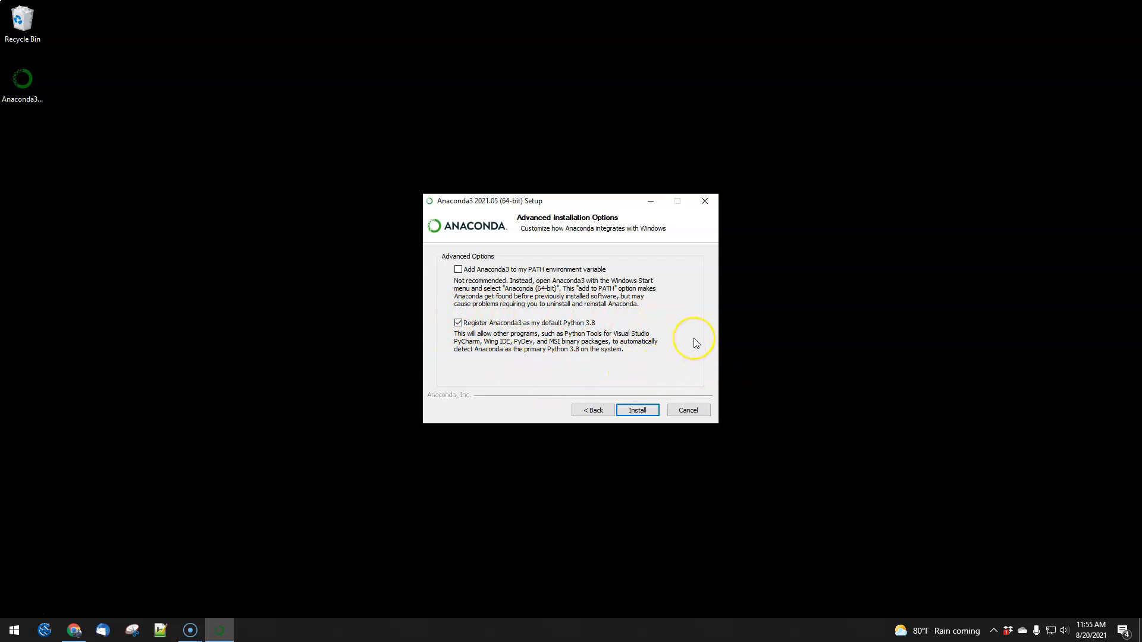
Step: Install Anaconda3 with the default advanced options and proceed to the final setup page
left_click(639, 412)
left_click(635, 410)
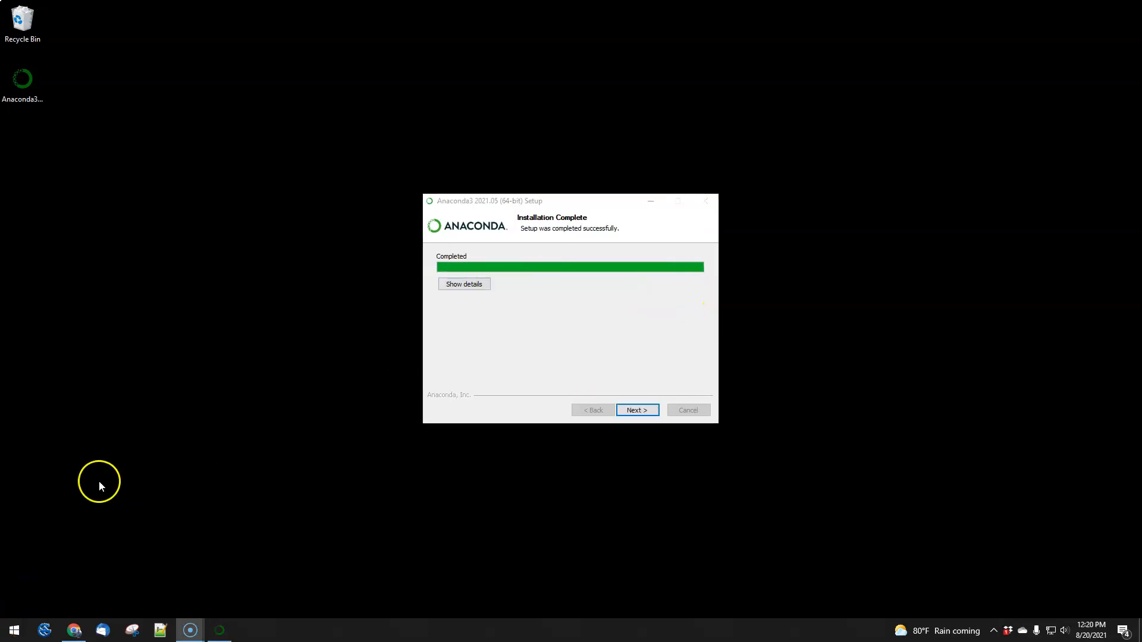
left_click(635, 410)
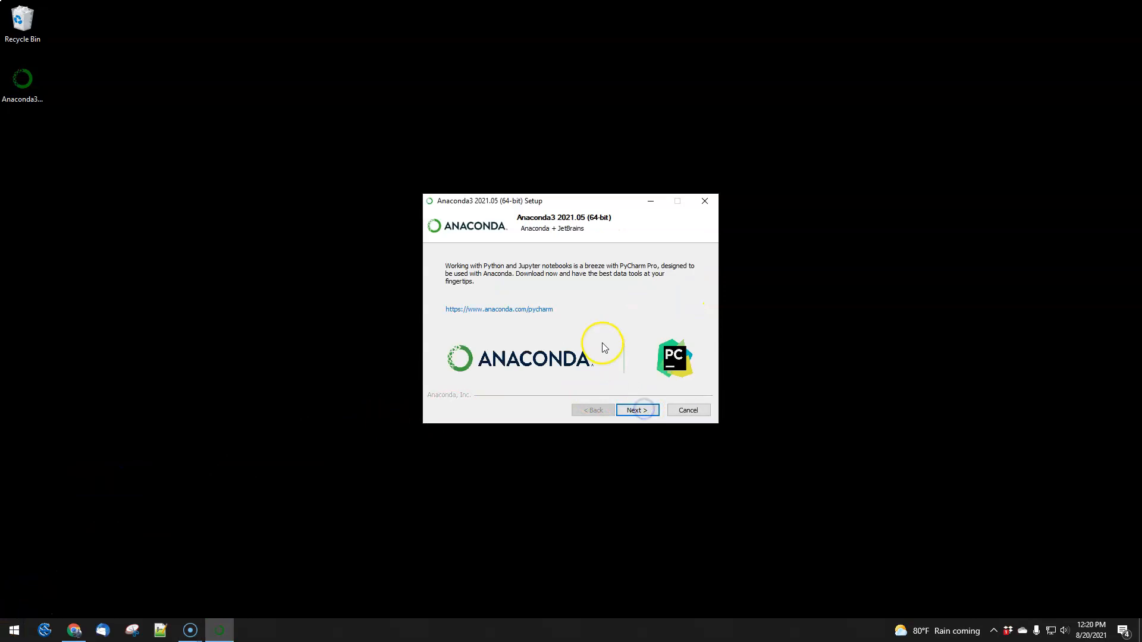
left_click(632, 410)
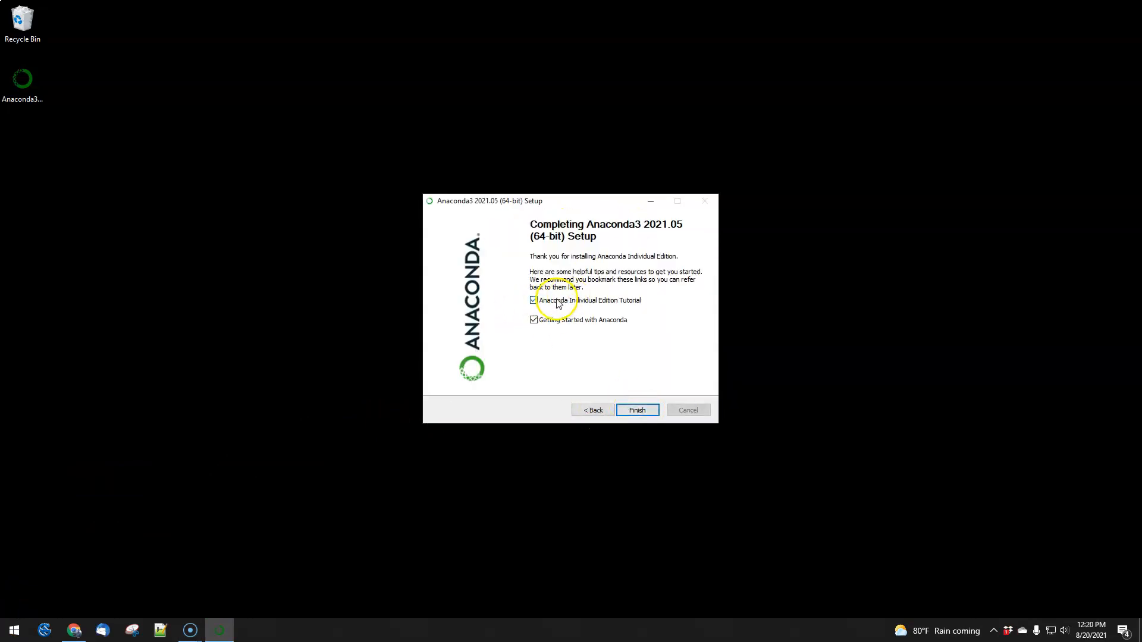
Step: Finish the setup without opening the Individual Edition Tutorial or Getting Started page, and move the installer to the Recycle Bin
left_click(535, 320)
left_click(534, 301)
left_click(637, 410)
left_click(12, 79)
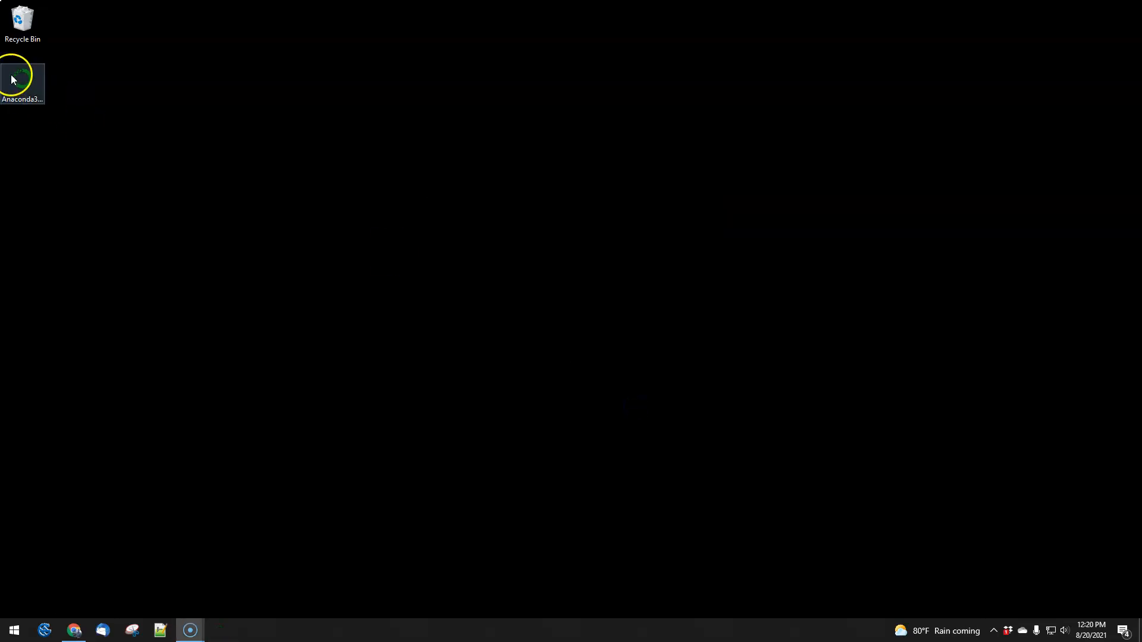
left_click_drag(22, 89, 25, 19)
Step: Launch Jupyter Notebook from the Anaconda3 (64-bit) program group
left_click(13, 632)
scroll(88, 369, "down", 4)
left_click(101, 441)
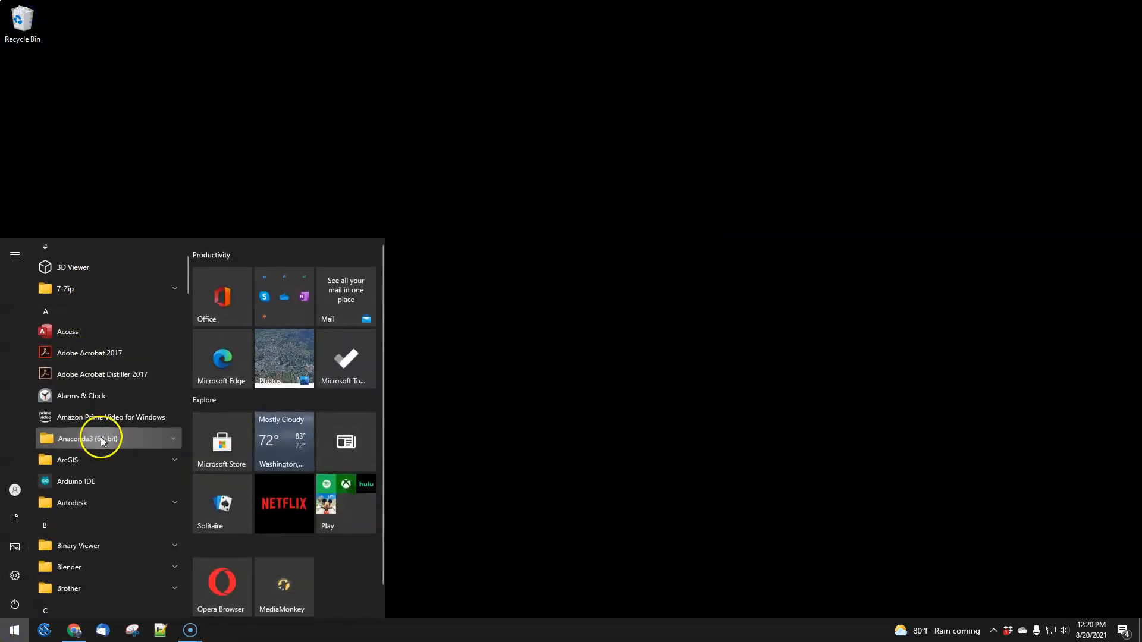
scroll(101, 436, "down", 2)
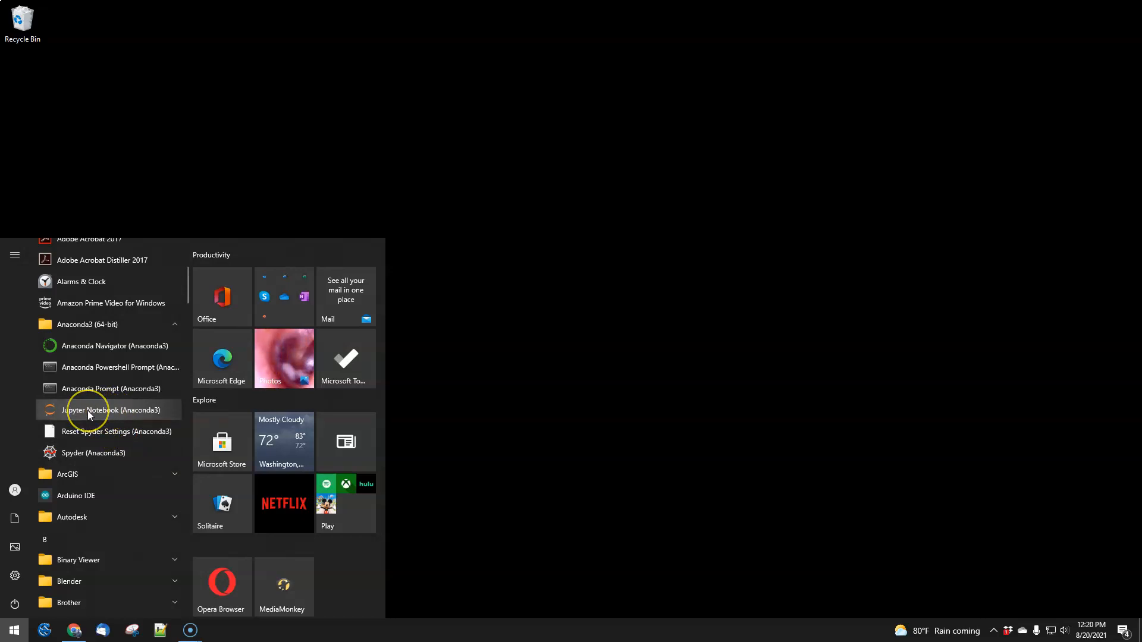
left_click(87, 411)
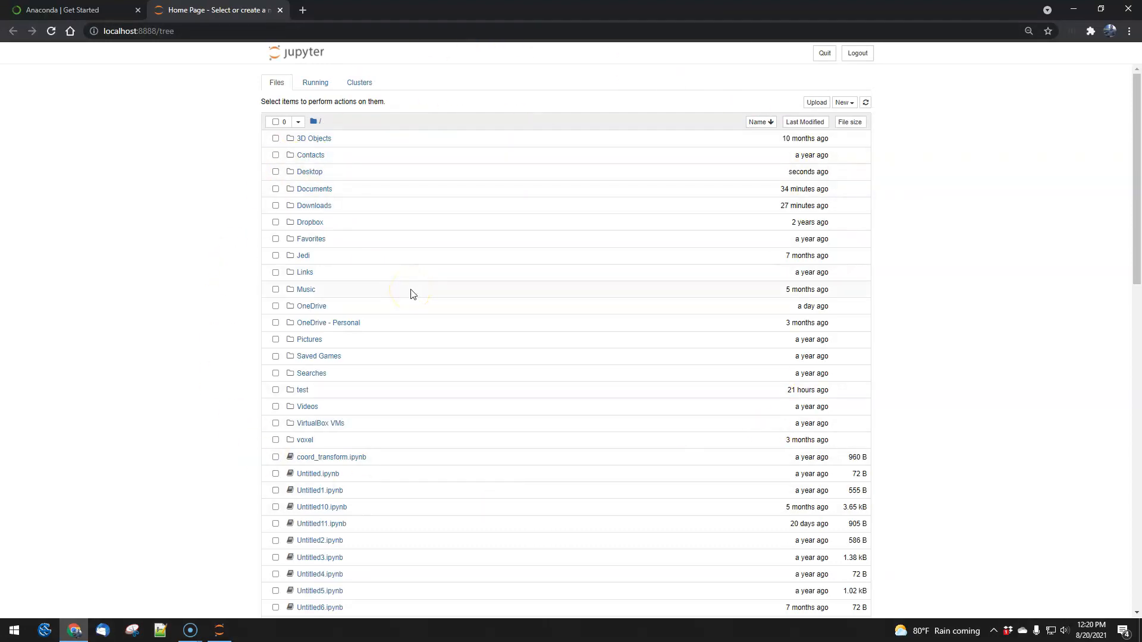
Step: Close the Jupyter home page and the browser, leaving the notebook server console open
left_click(280, 10)
left_click_drag(280, 10, 433, 208)
left_click(886, 204)
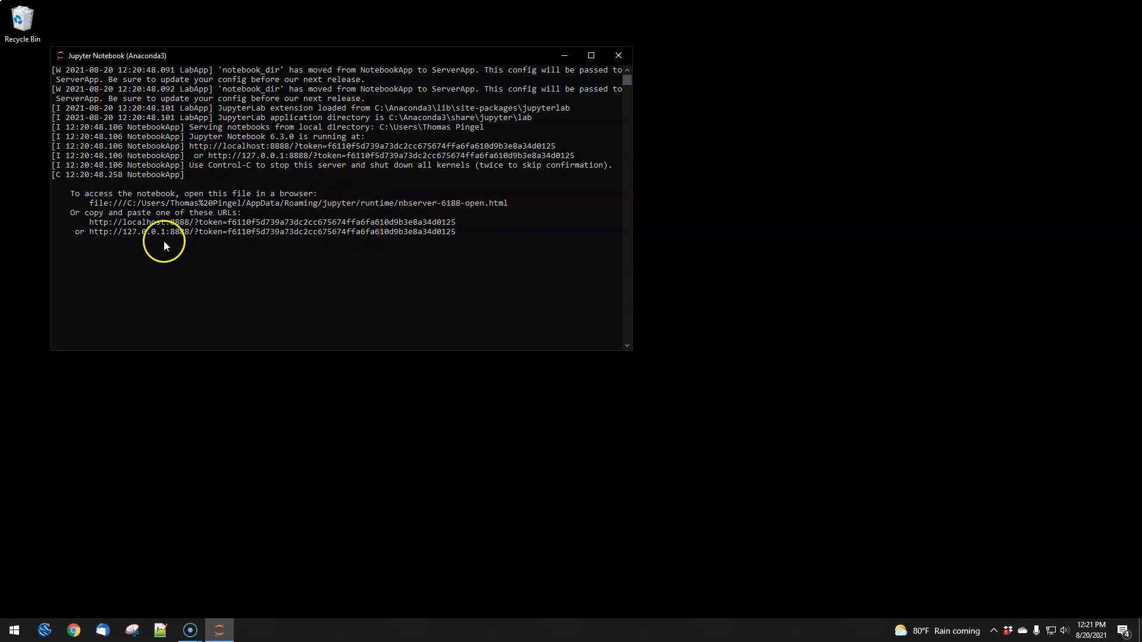
Step: Copy the 127.0.0.1 notebook URL with its access token from the server console and open it in Chrome
left_click_drag(91, 231, 424, 231)
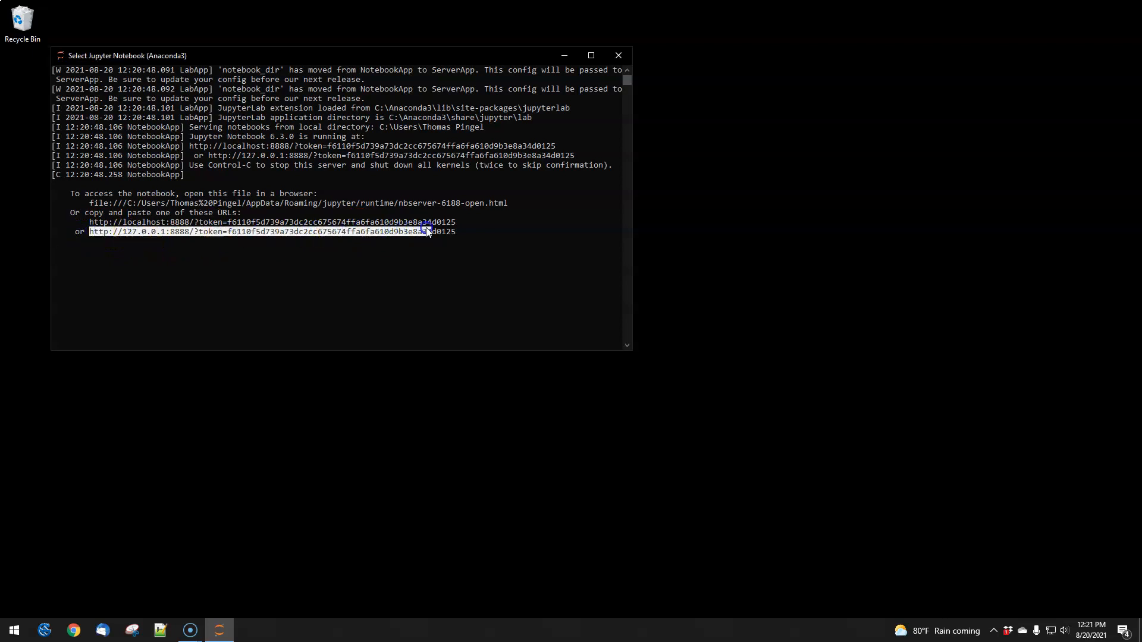
right_click(452, 233)
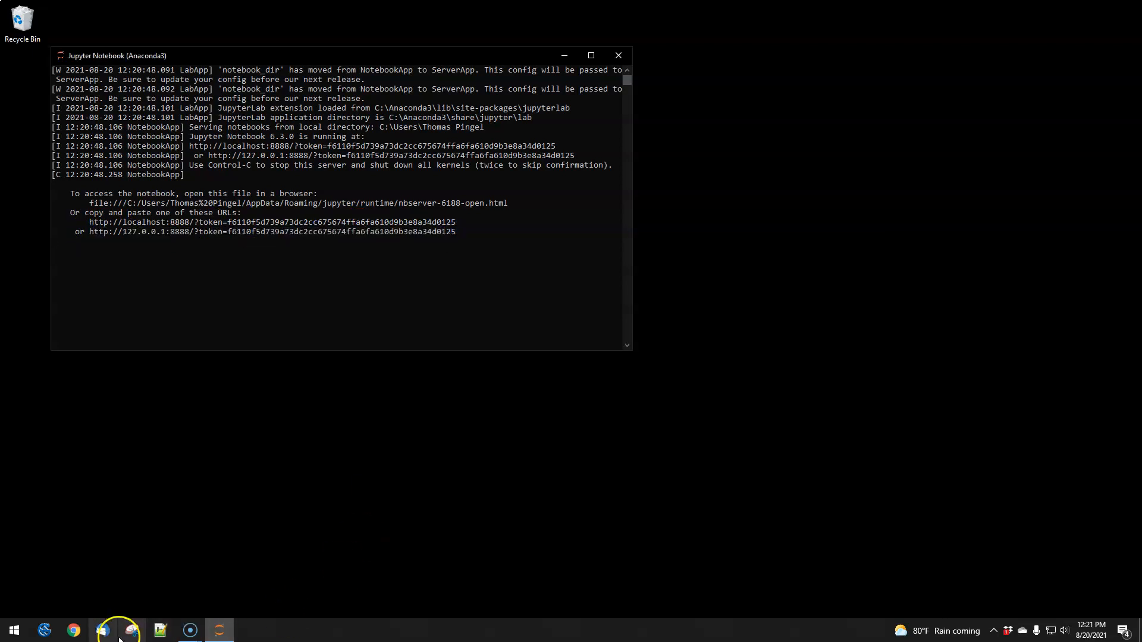
left_click(74, 629)
left_click(388, 228)
key("ctrl+v")
key("Return")
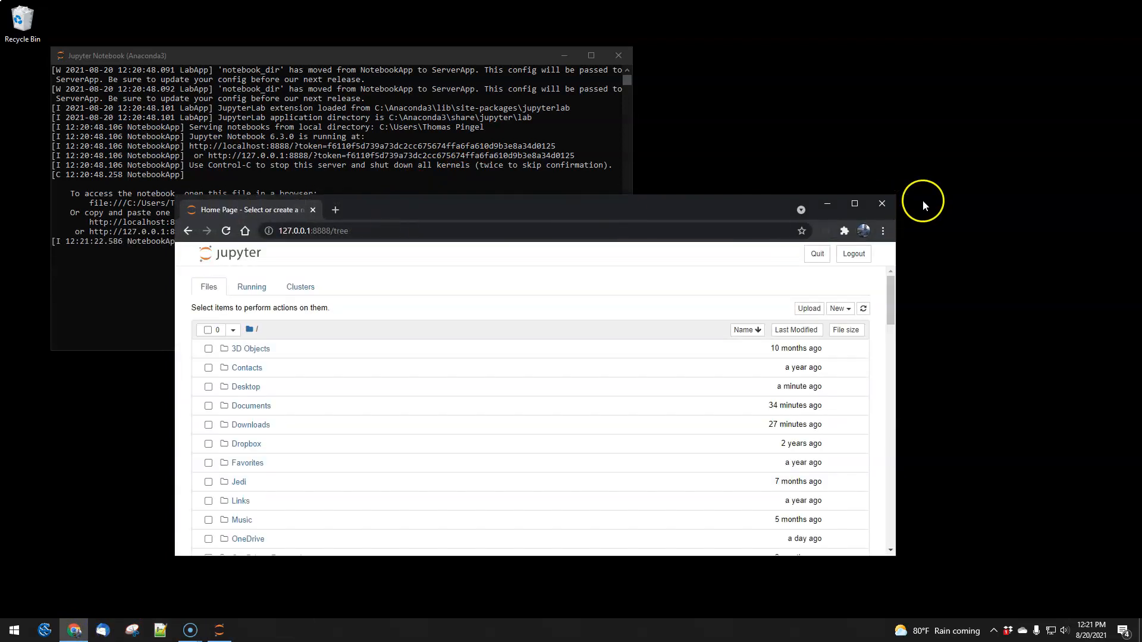
Step: Close the browser and shut down the Jupyter Notebook server from its console
left_click(884, 204)
left_click(320, 297)
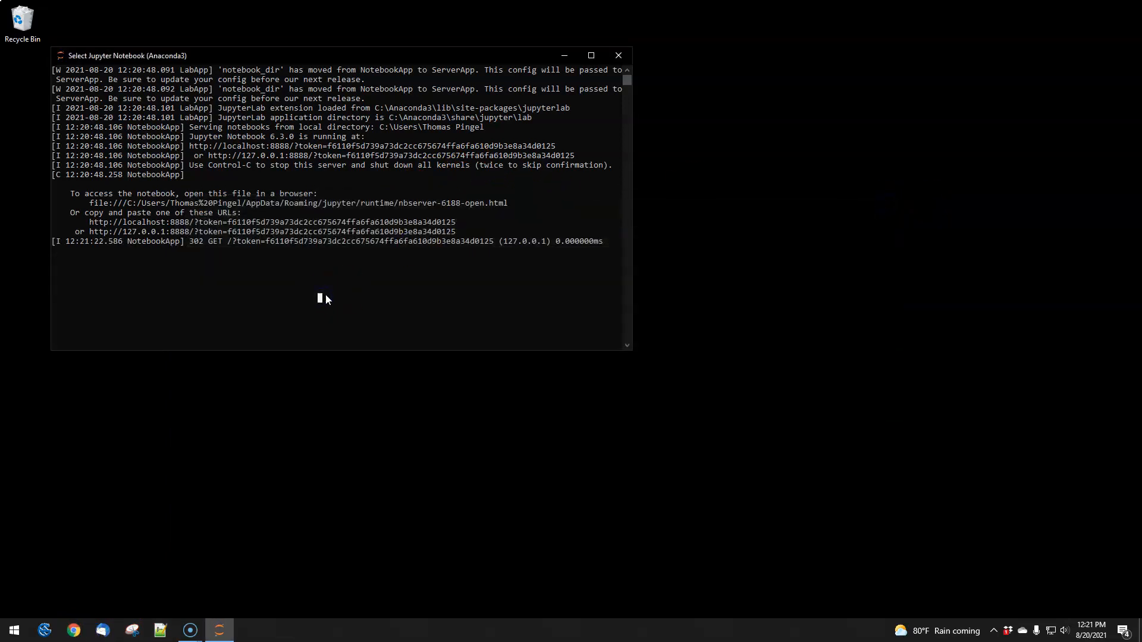
key("ctrl+c")
key("ctrl+c")
right_click(357, 102)
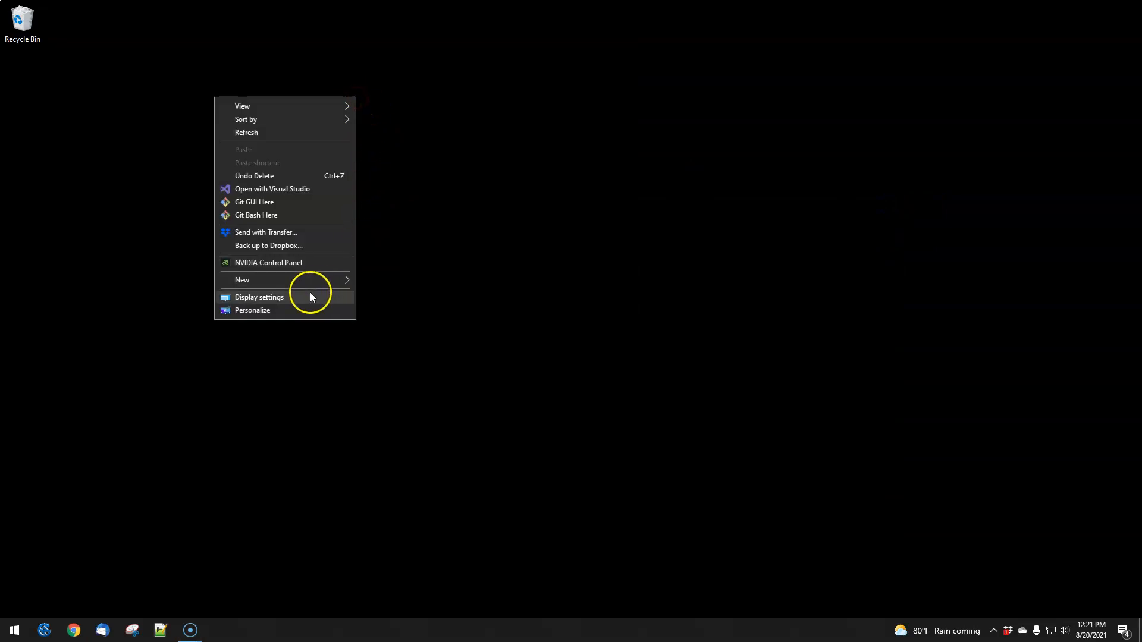
mouse_move(312, 282)
left_click(386, 282)
type("analysis")
key("Return")
left_click(676, 410)
left_click(402, 158)
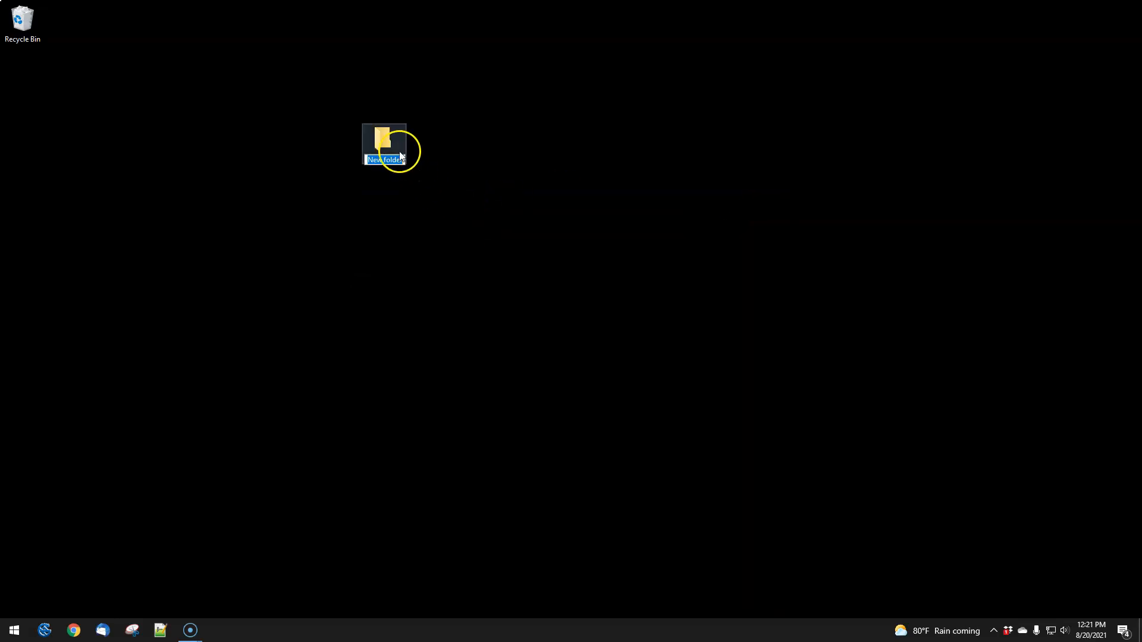
right_click(387, 145)
left_click(264, 502)
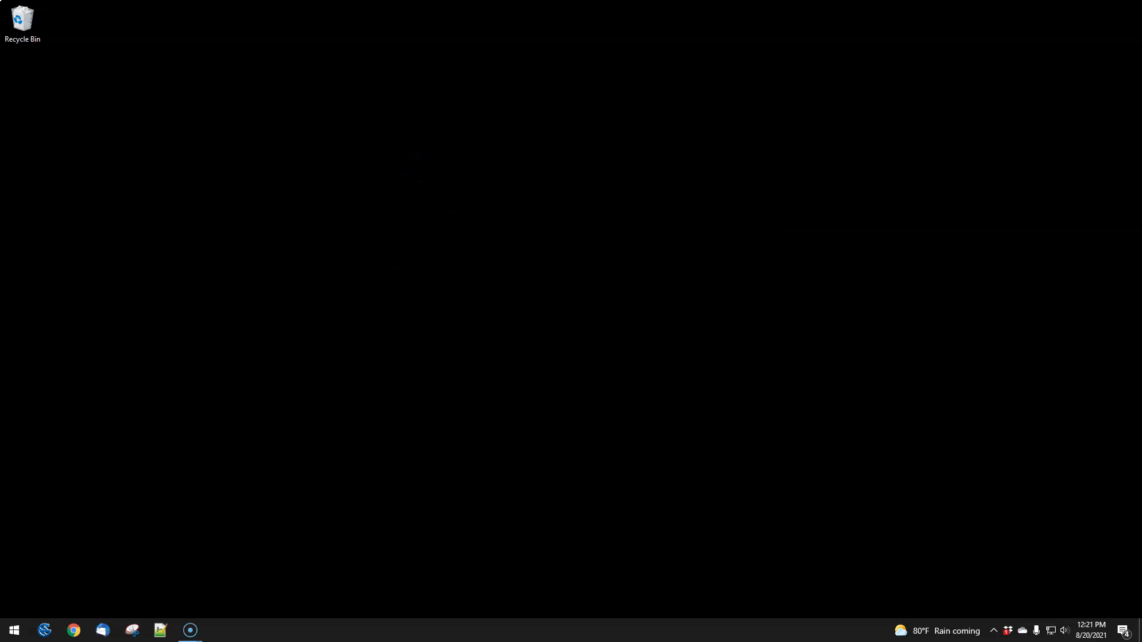
Step: Create a new folder named analysis on the desktop
right_click(289, 128)
mouse_move(229, 311)
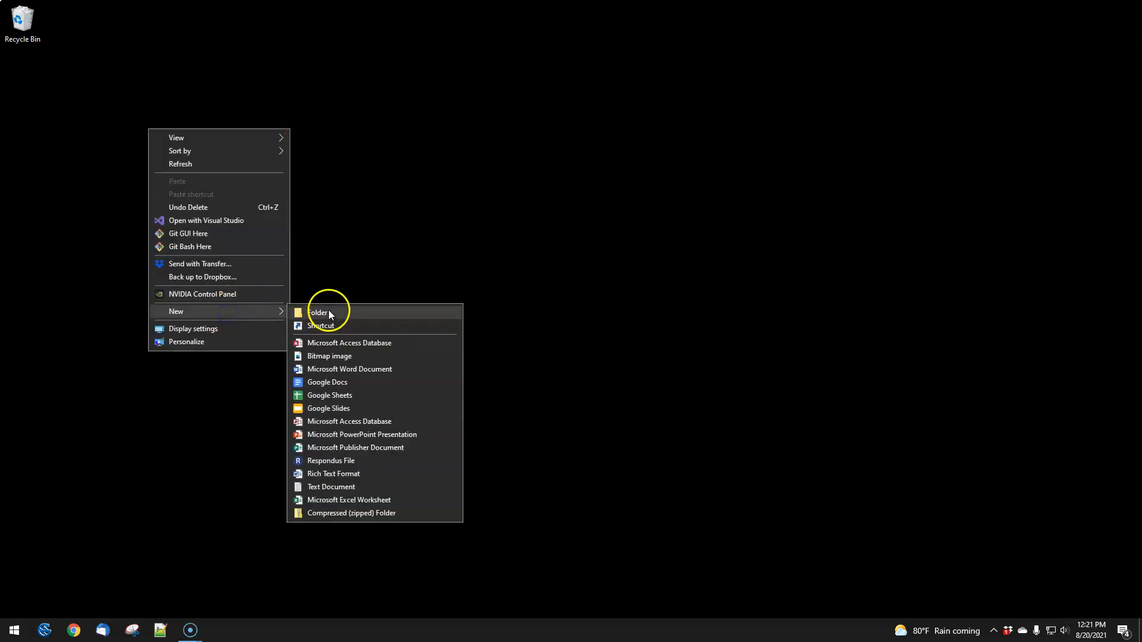
left_click(329, 312)
type("analysis")
key("Return")
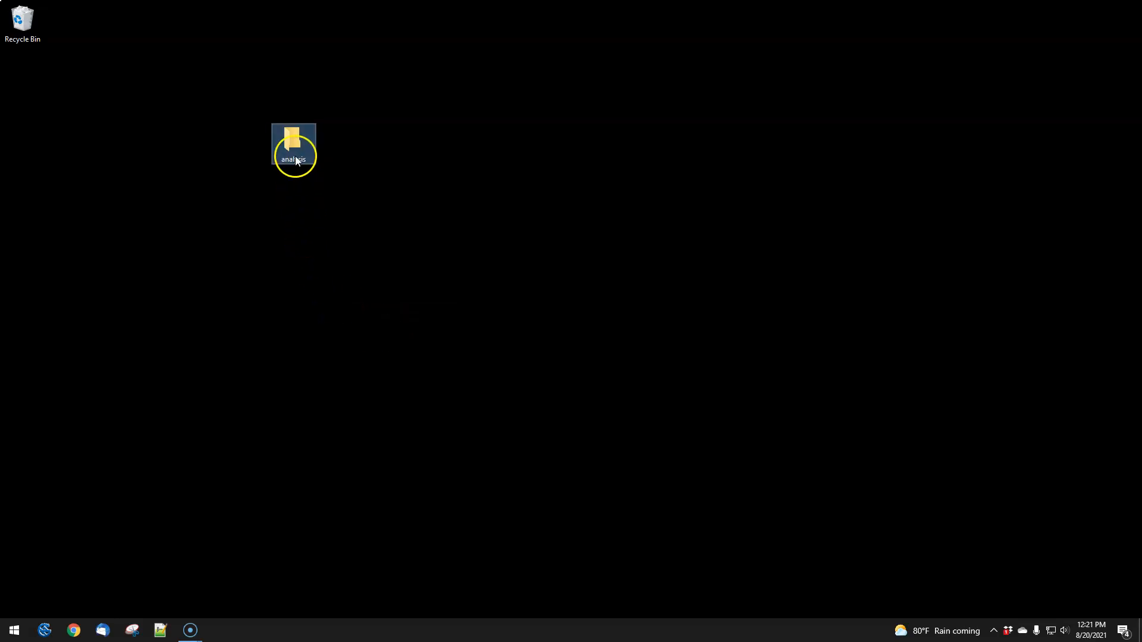
Step: Open the analysis folder, copy its full path, and launch Anaconda Prompt from the Anaconda3 (64-bit) program group
double_click(296, 152)
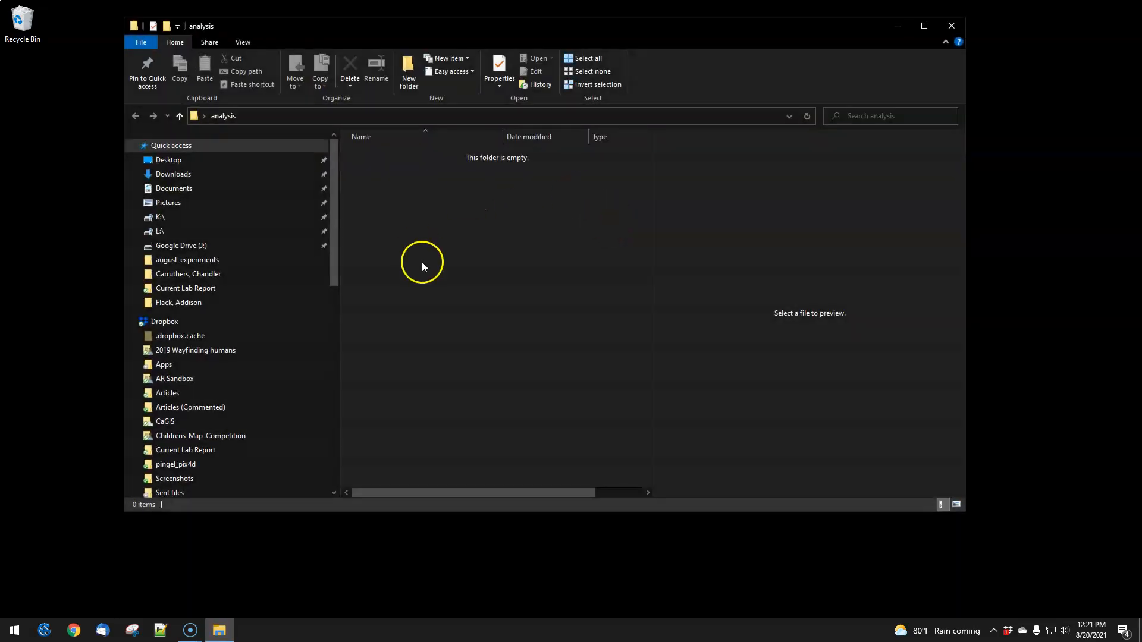
left_click(304, 115)
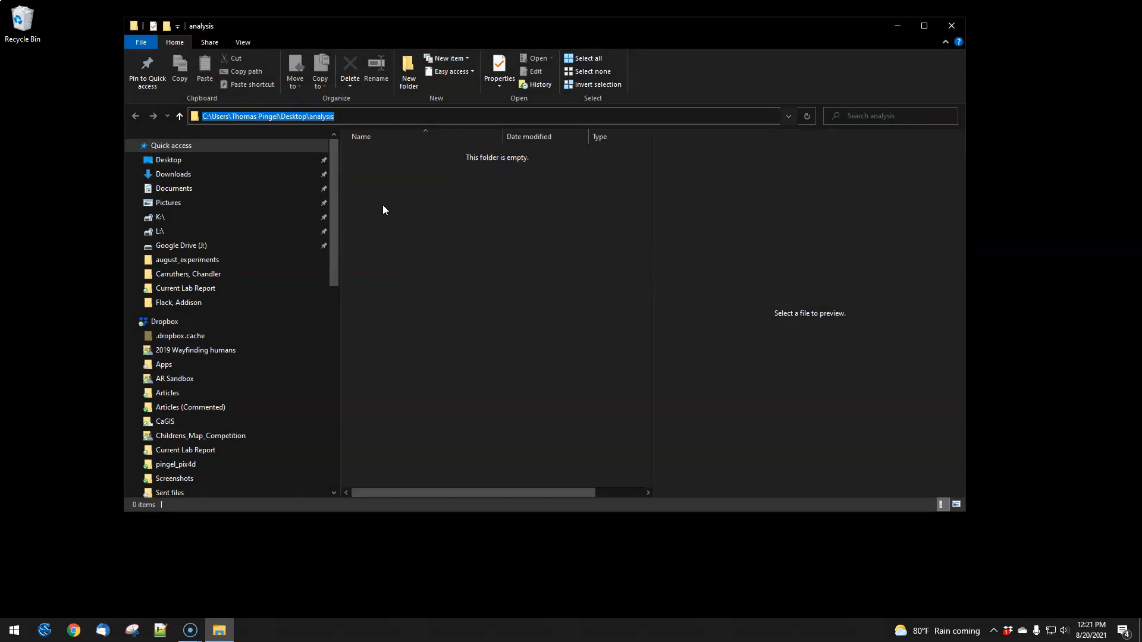
left_click(13, 629)
scroll(98, 329, "down", 3)
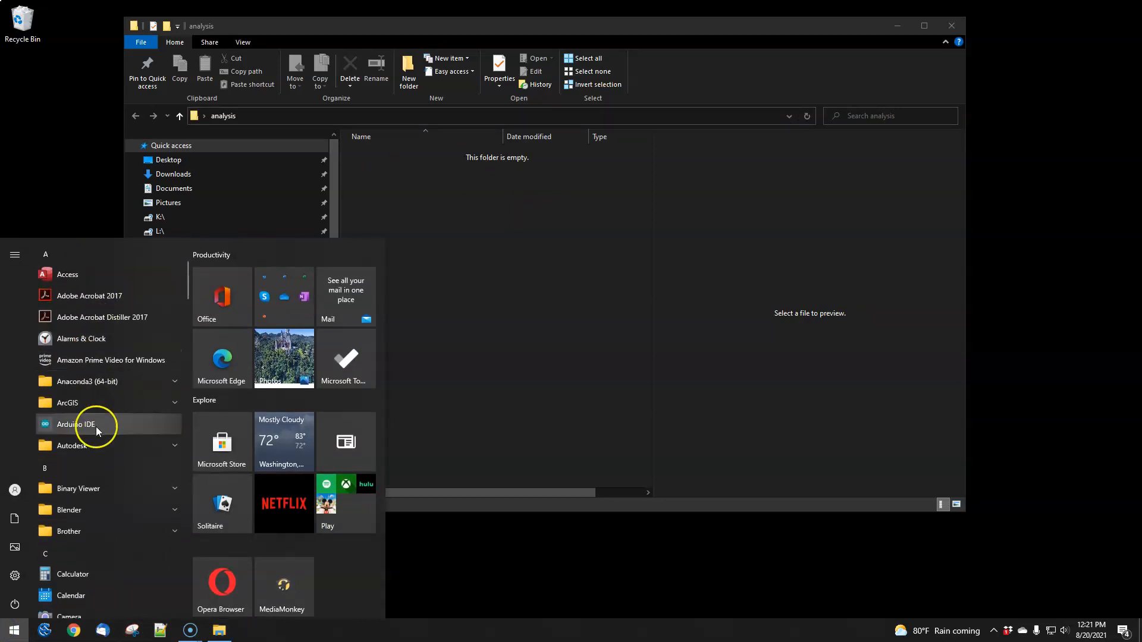
left_click(102, 381)
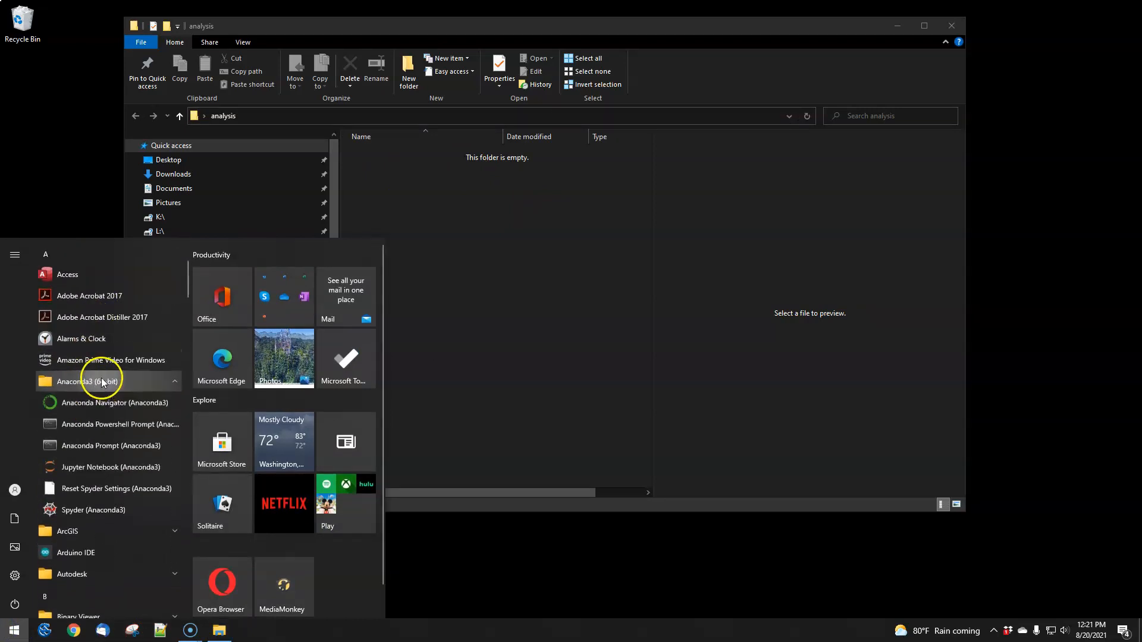
left_click(93, 448)
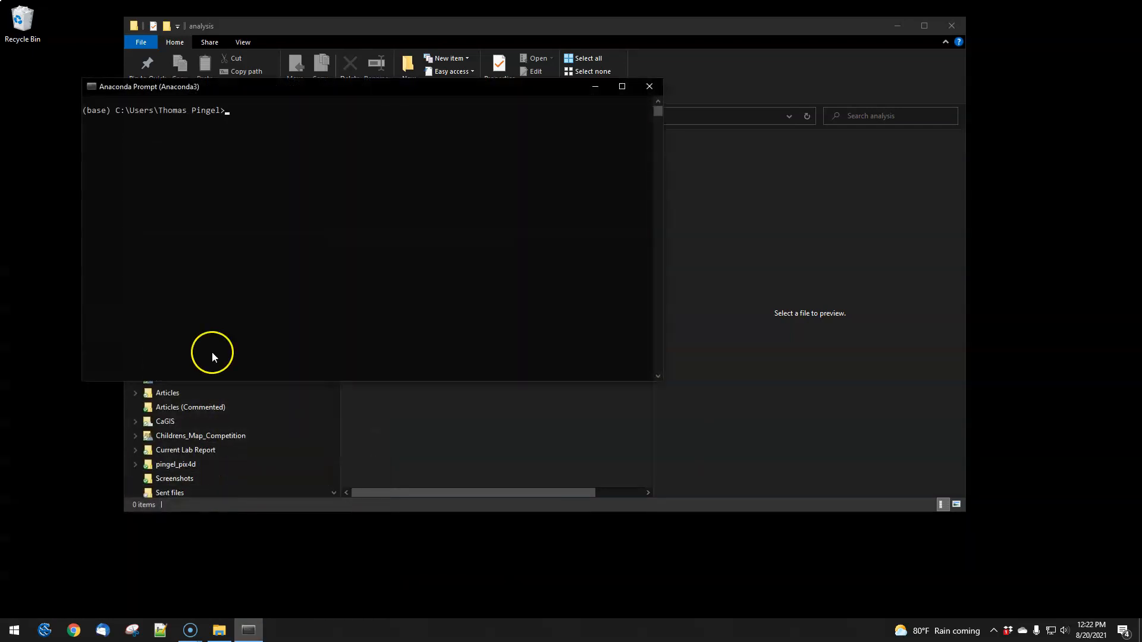
Step: Change the prompt's directory with cd to the copied path of the desktop analysis folder and run jupyter-notebook there
type("cd")
right_click(251, 202)
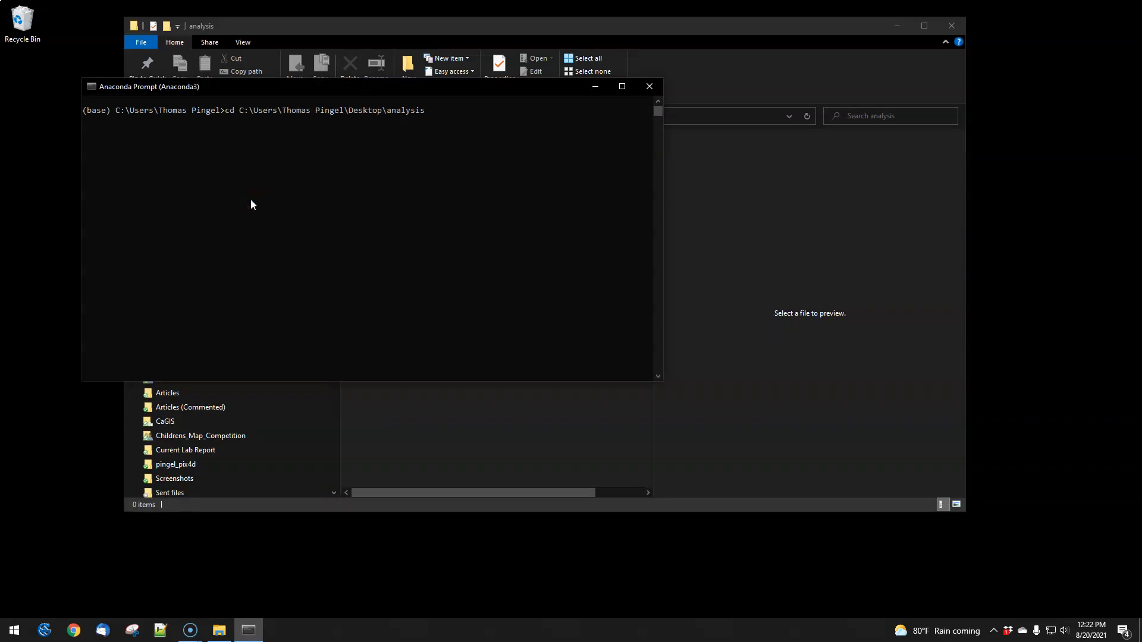
key("Return")
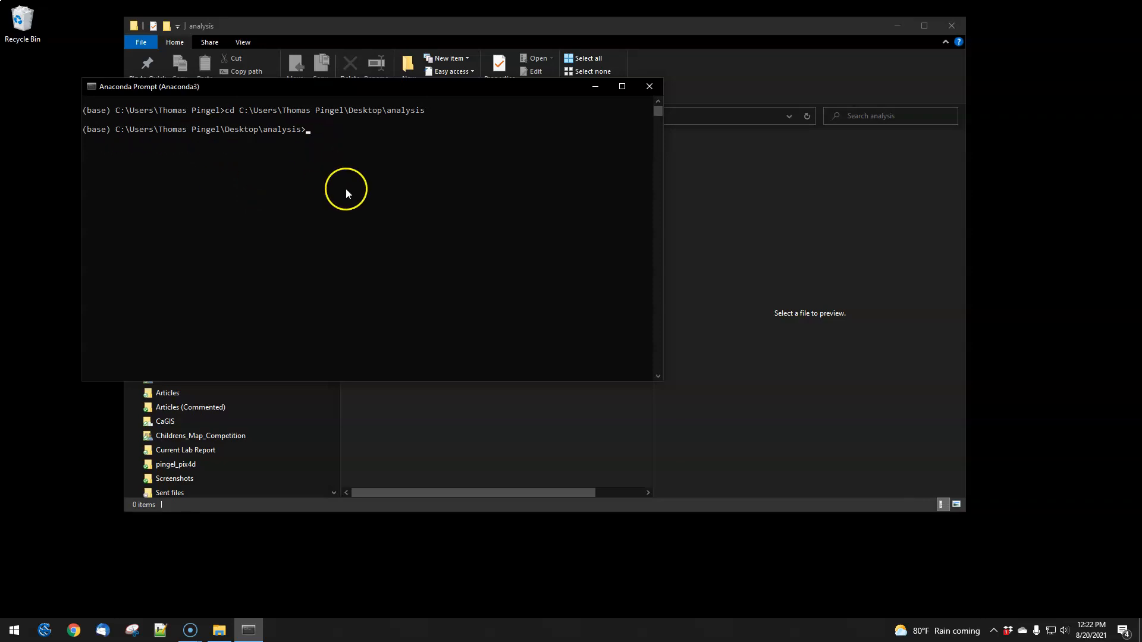
type("jupyter-notebook")
key("Return")
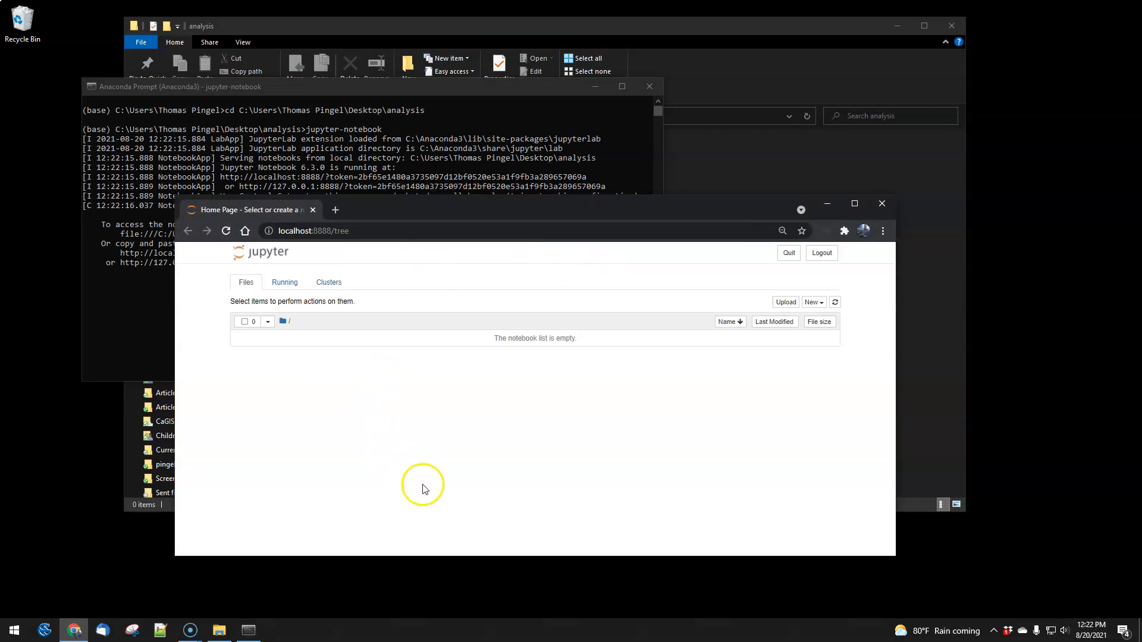
Step: Switch to File Explorer and create a new text document named hello_world.txt in the analysis folder
left_click(881, 184)
right_click(436, 257)
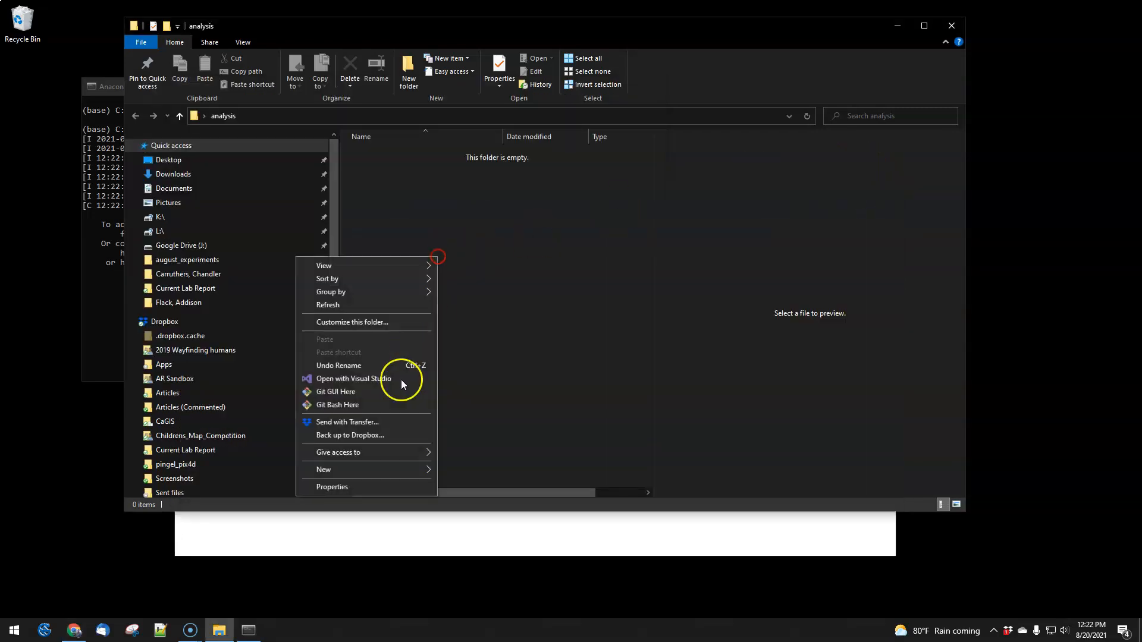
mouse_move(359, 473)
left_click(474, 441)
type("hello_w")
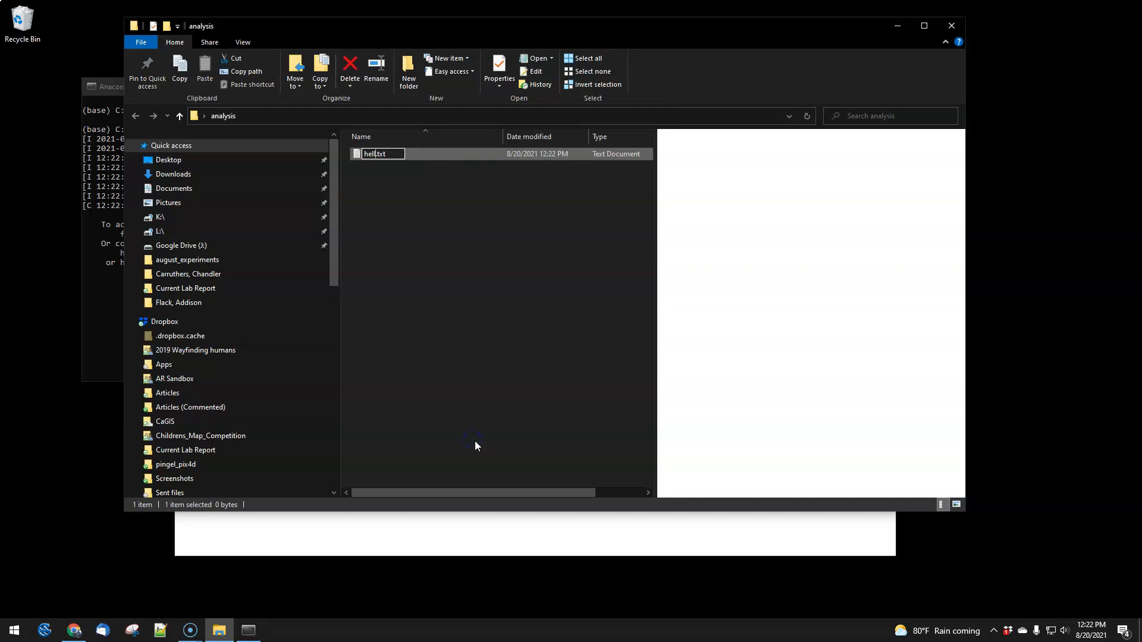
type("orld")
key("Return")
left_click(296, 28)
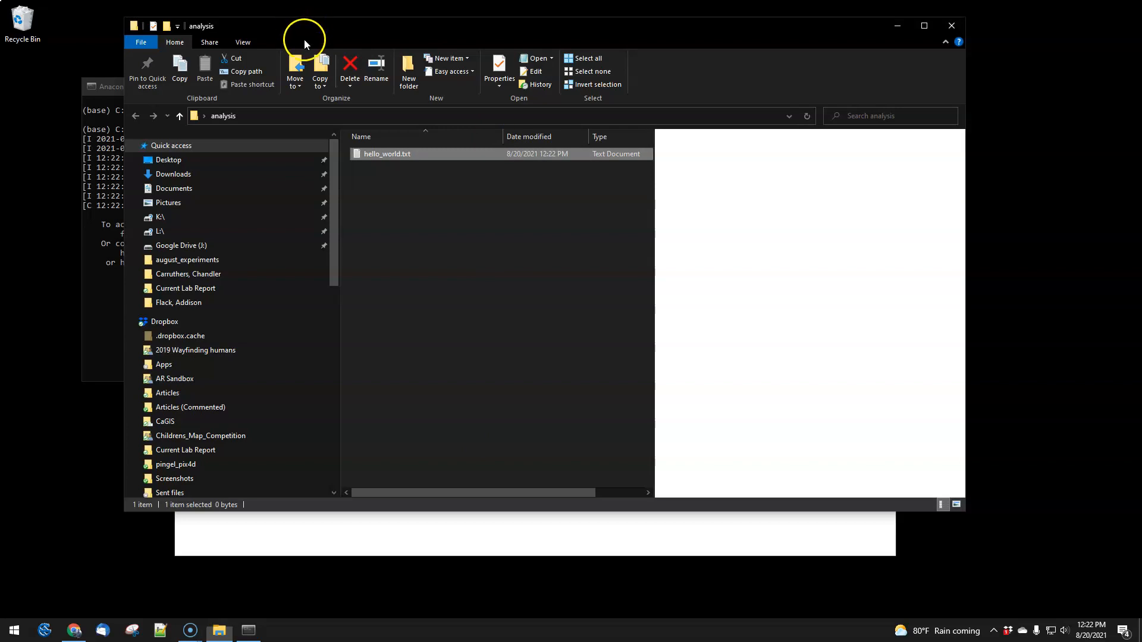
Step: Switch to the Jupyter home page in Chrome, open hello_world.txt in the text editor, and close its tab
key("alt+Tab")
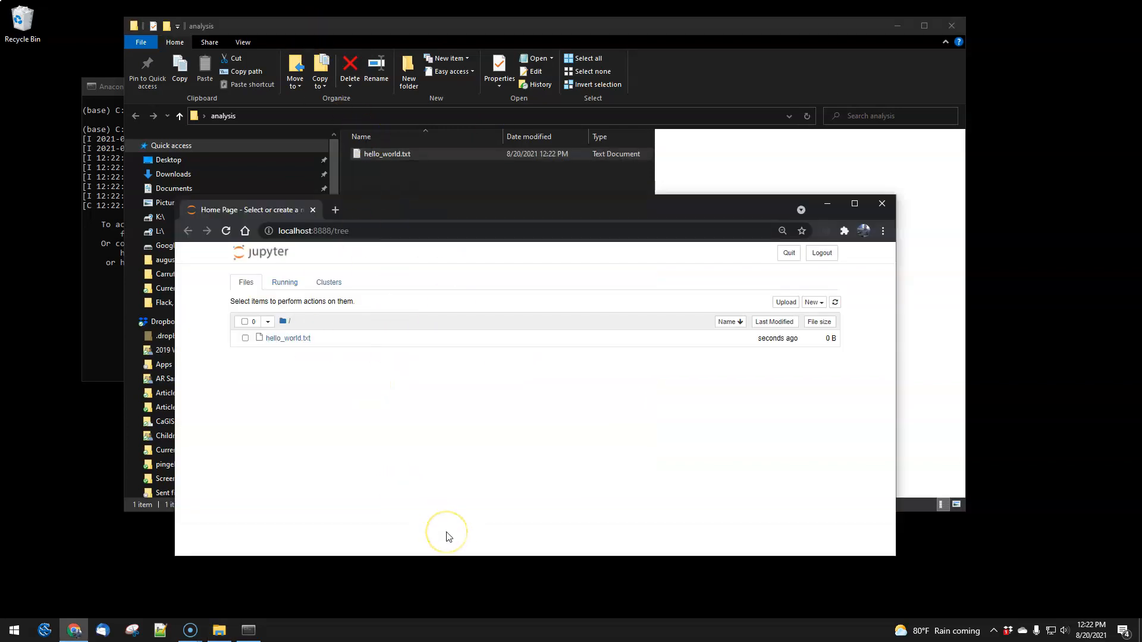
left_click(245, 338)
left_click(245, 339)
left_click(287, 339)
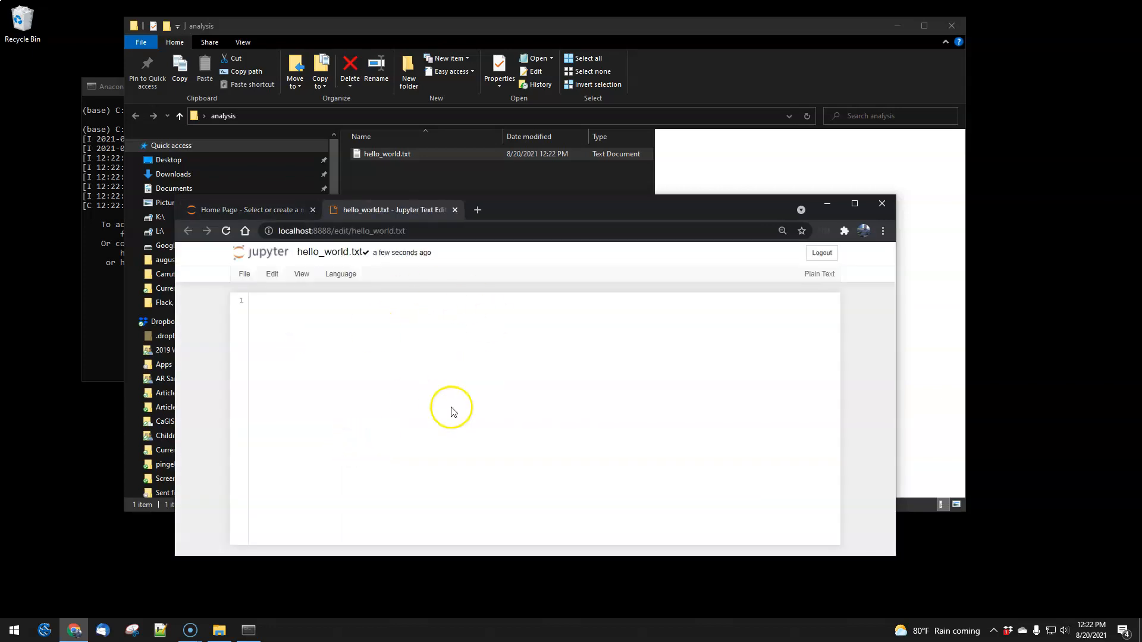
left_click(454, 209)
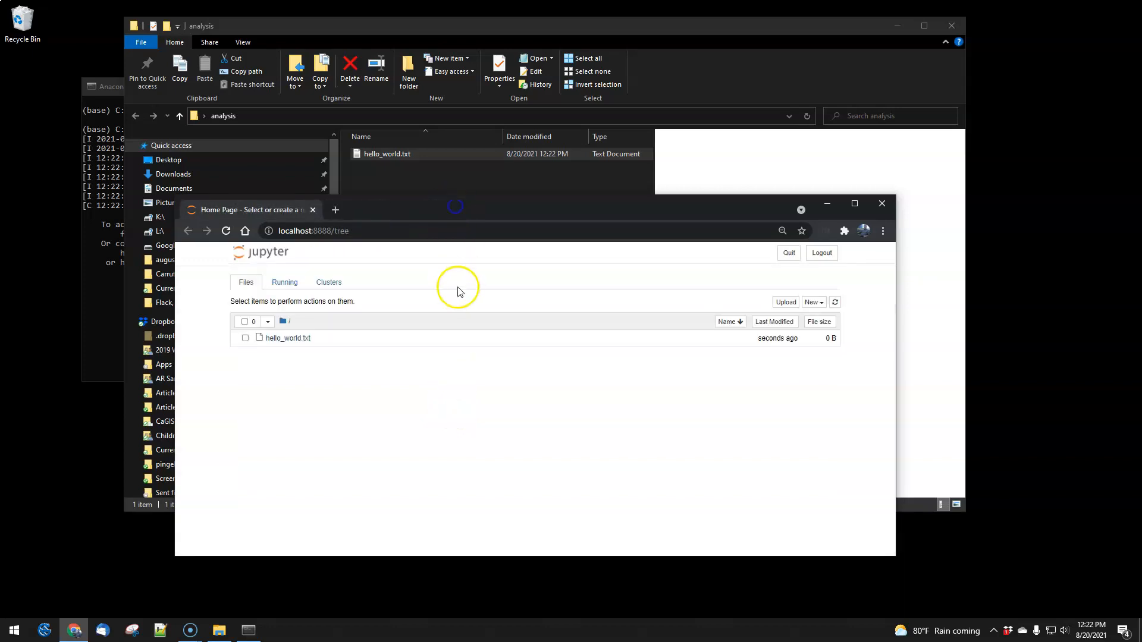